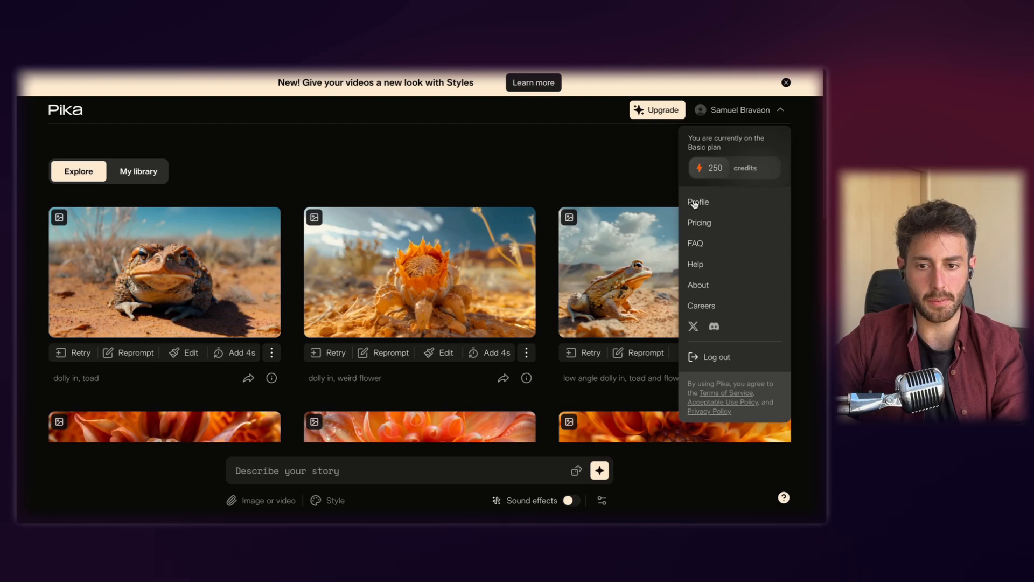
Step: Open the pricing page and compare the features of the monthly subscription plans
{"action": "left_click", "coordinate": [699, 223]}
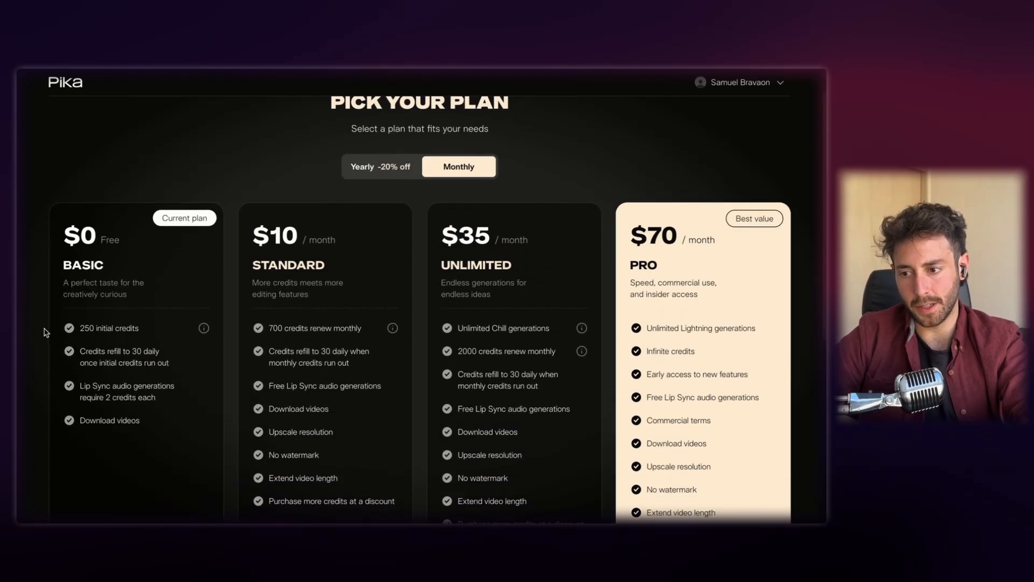
{"action": "scroll", "coordinate": [129, 340], "scroll_direction": "down", "scroll_amount": 1}
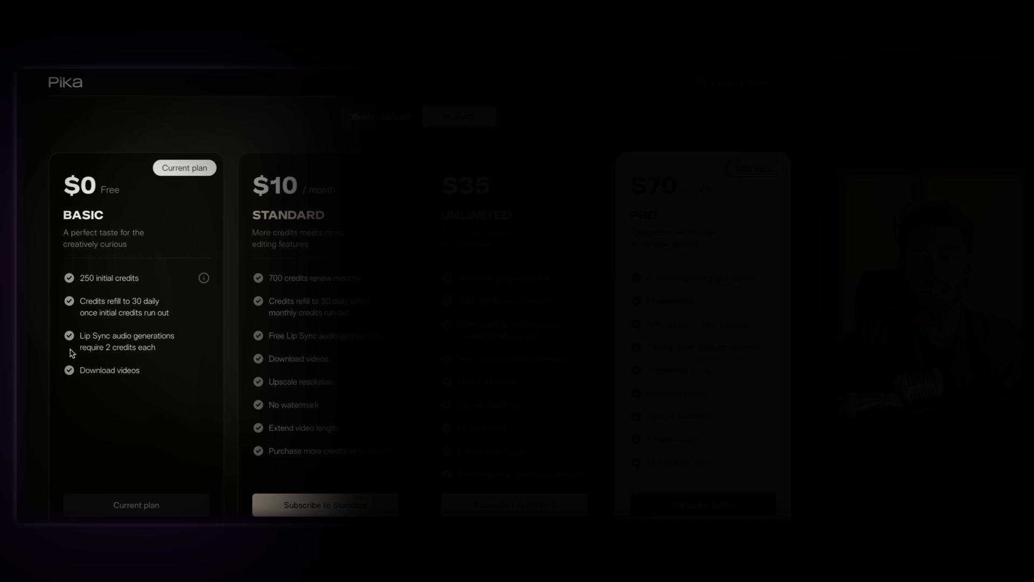
{"action": "scroll", "coordinate": [149, 378], "scroll_direction": "up", "scroll_amount": 1}
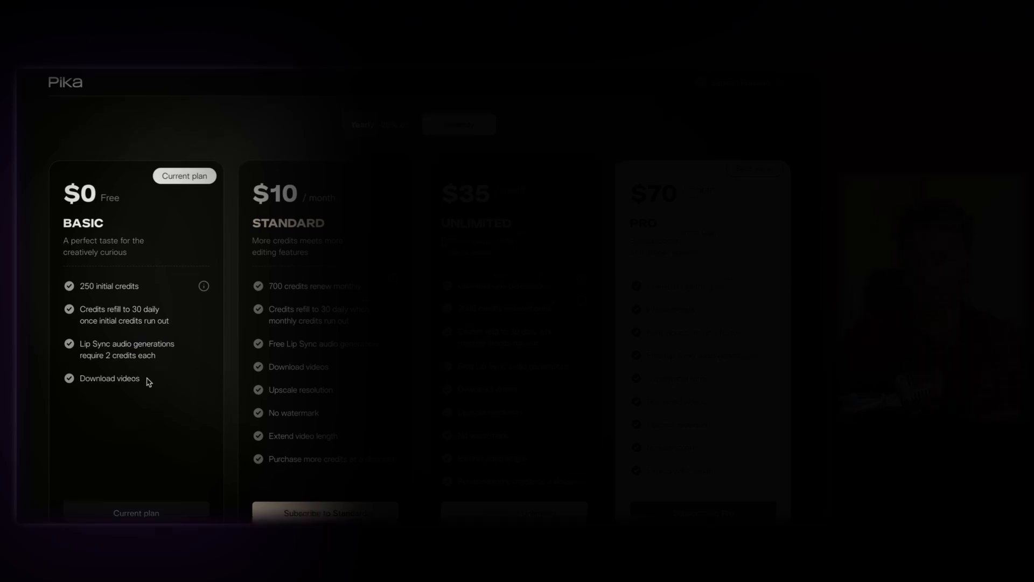
{"action": "scroll", "coordinate": [246, 399], "scroll_direction": "down", "scroll_amount": 2}
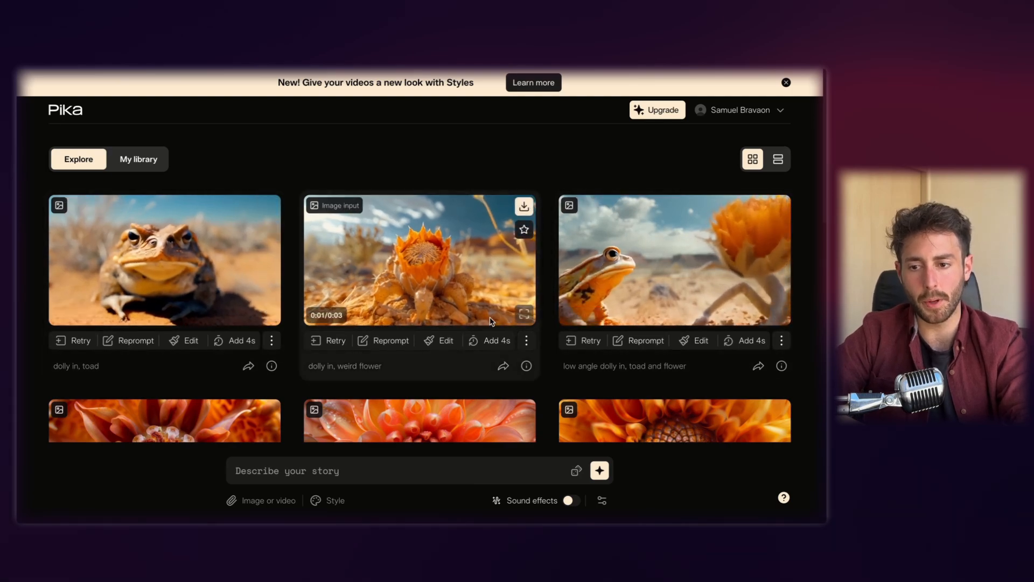
Step: Browse the example videos and their prompts in the Explore gallery
{"action": "scroll", "coordinate": [490, 322], "scroll_direction": "down", "scroll_amount": 1}
{"action": "scroll", "coordinate": [248, 255], "scroll_direction": "down", "scroll_amount": 10}
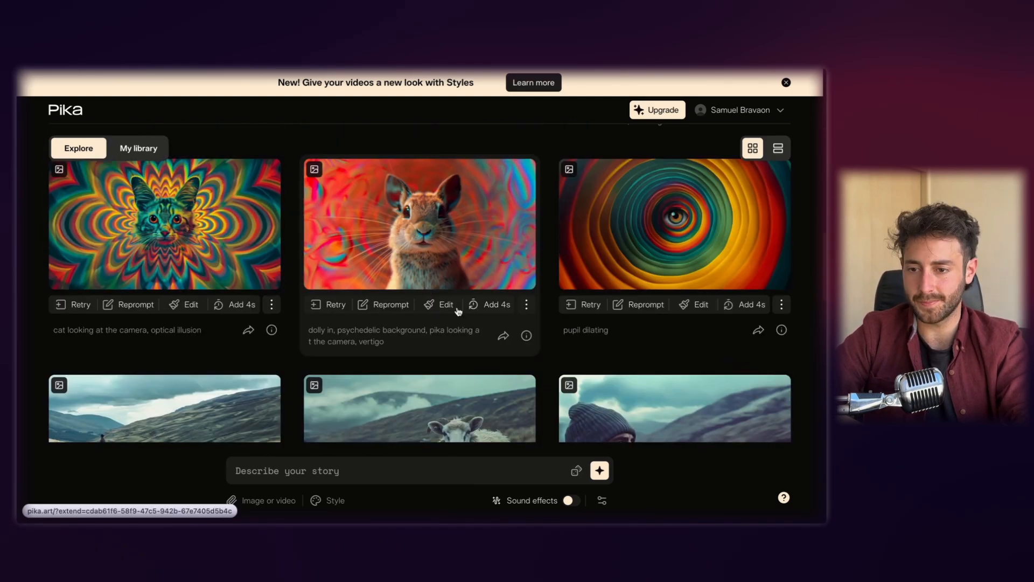
{"action": "scroll", "coordinate": [415, 250], "scroll_direction": "down", "scroll_amount": 1}
{"action": "scroll", "coordinate": [118, 245], "scroll_direction": "up", "scroll_amount": 1}
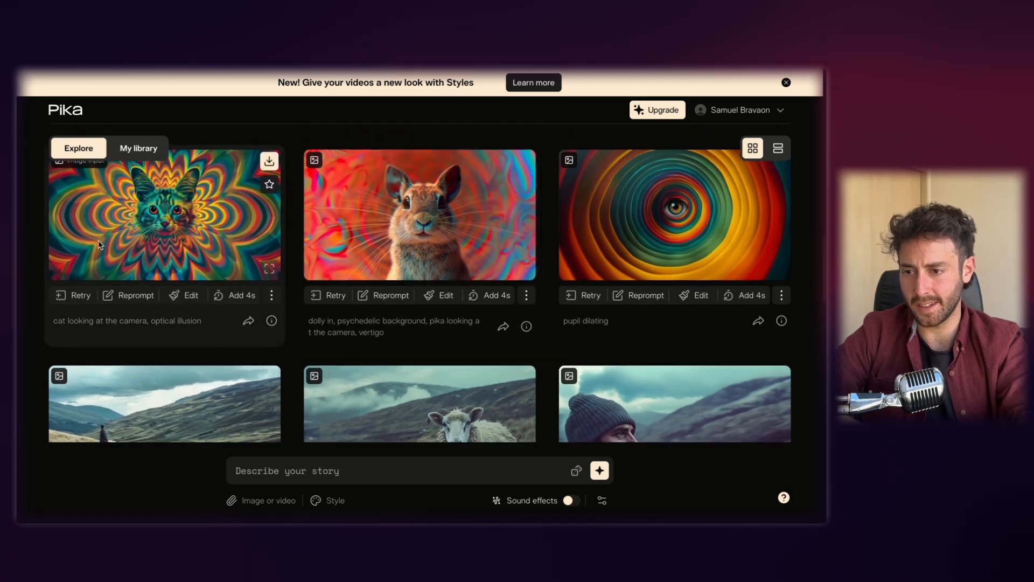
{"action": "scroll", "coordinate": [215, 247], "scroll_direction": "up", "scroll_amount": 1}
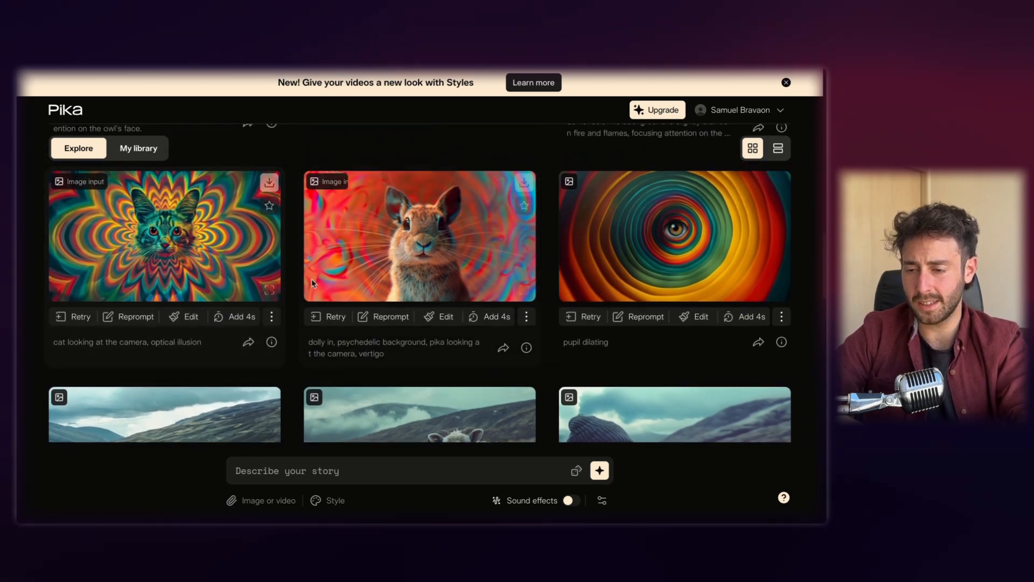
{"action": "scroll", "coordinate": [311, 279], "scroll_direction": "down", "scroll_amount": 2}
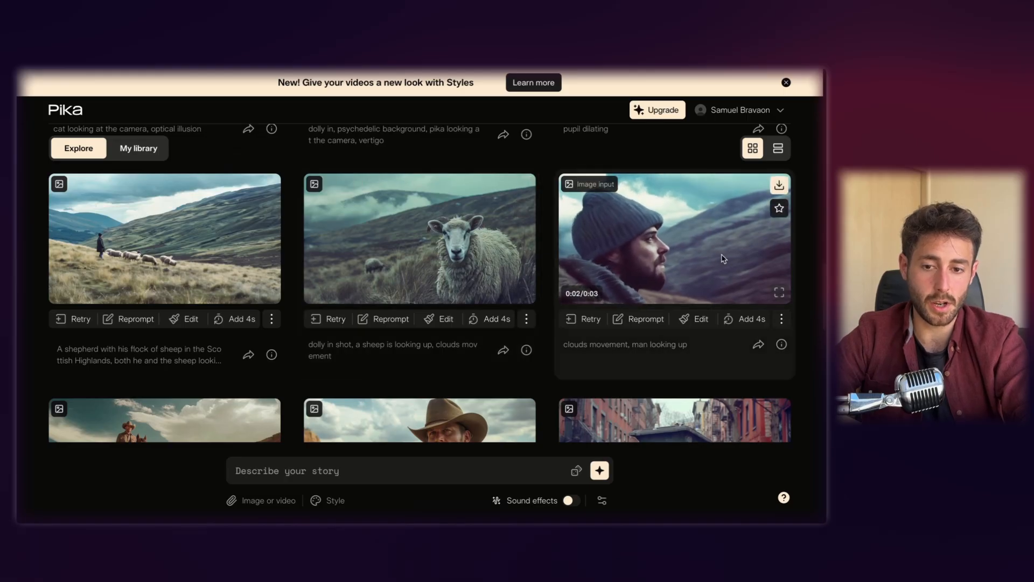
{"action": "scroll", "coordinate": [712, 279], "scroll_direction": "down", "scroll_amount": 1}
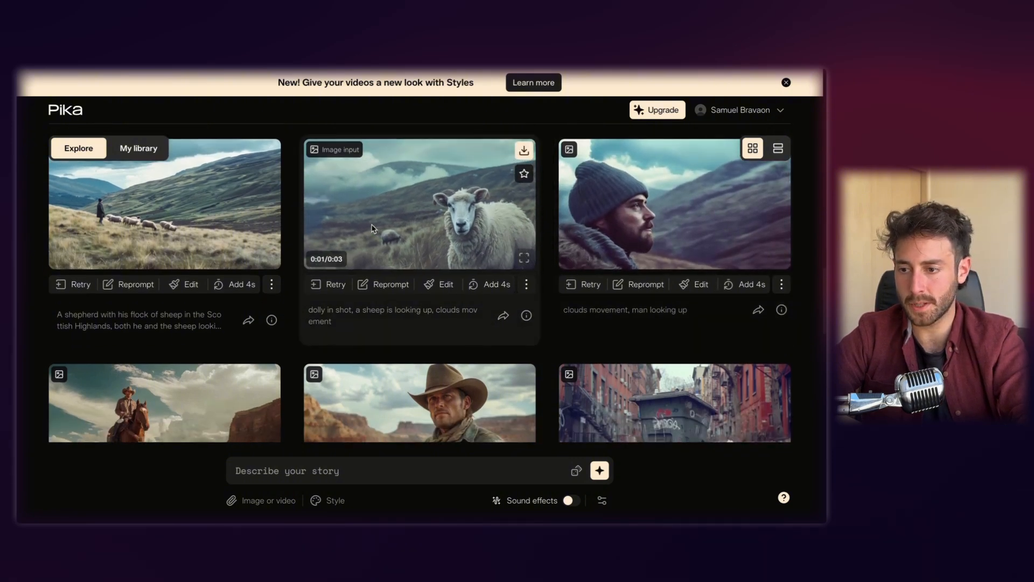
{"action": "scroll", "coordinate": [115, 213], "scroll_direction": "down", "scroll_amount": 1}
{"action": "scroll", "coordinate": [115, 214], "scroll_direction": "up", "scroll_amount": 1}
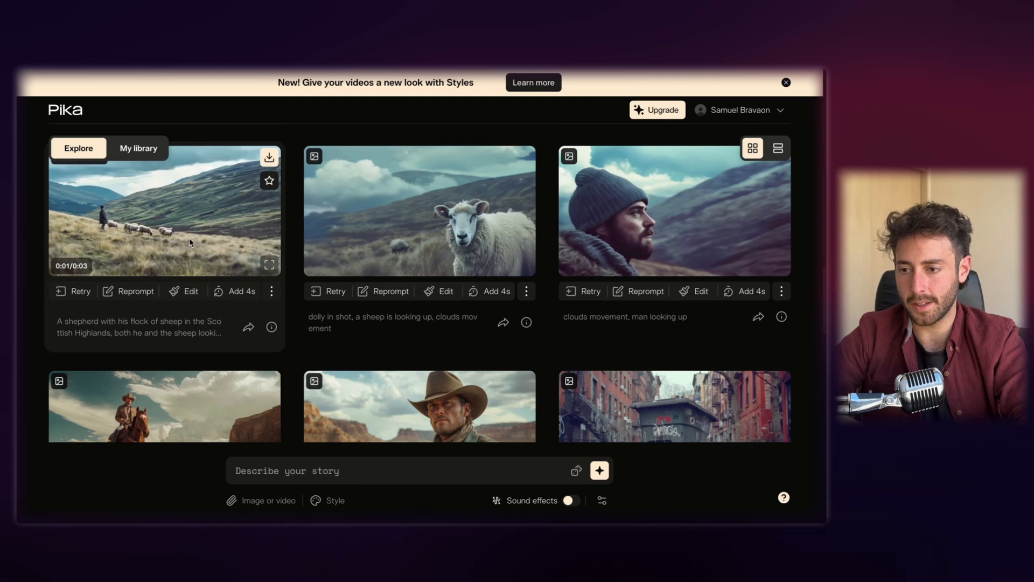
{"action": "scroll", "coordinate": [175, 226], "scroll_direction": "down", "scroll_amount": 1}
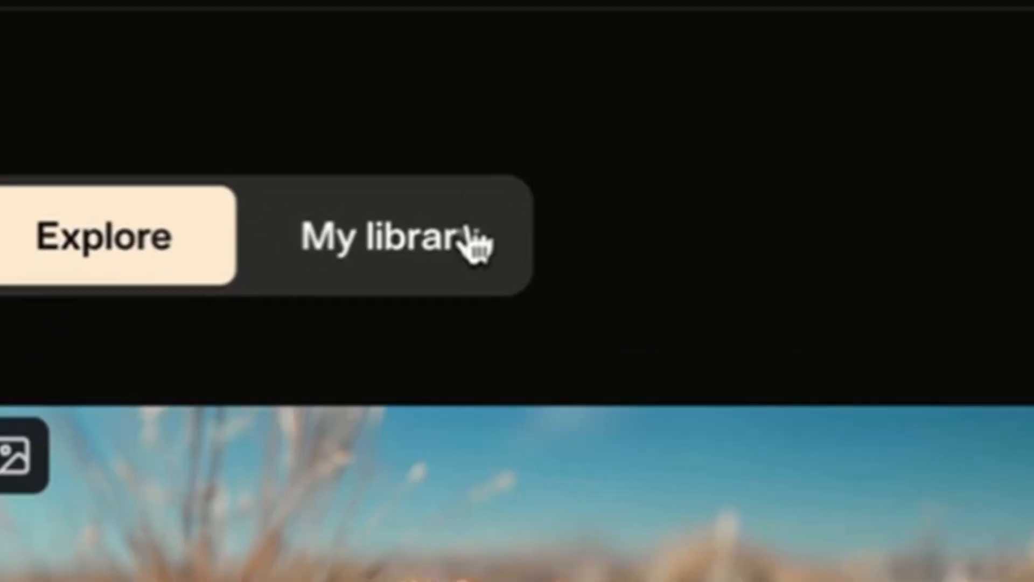
Step: Open the personal video library and examine the camera control, aspect ratio, frame rate, motion and text consistency settings
{"action": "left_click", "coordinate": [474, 244]}
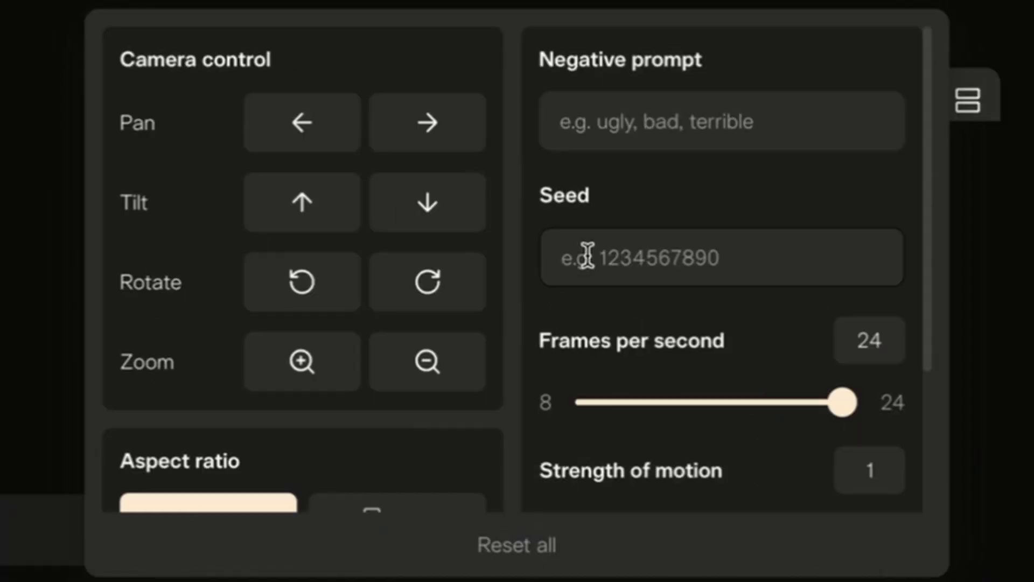
{"action": "scroll", "coordinate": [166, 254], "scroll_direction": "down", "scroll_amount": 4}
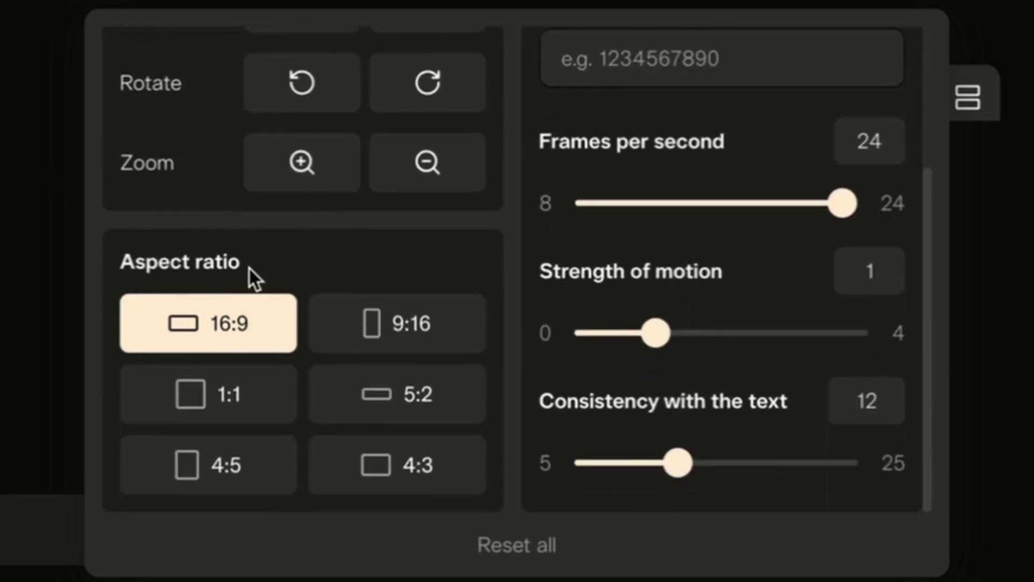
{"action": "scroll", "coordinate": [319, 349], "scroll_direction": "up", "scroll_amount": 3}
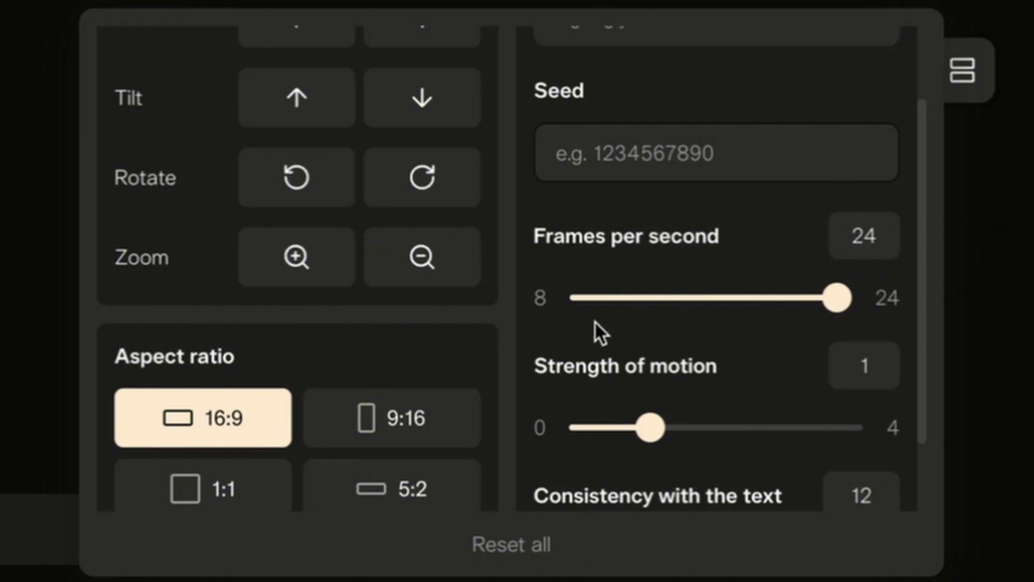
{"action": "scroll", "coordinate": [596, 322], "scroll_direction": "down", "scroll_amount": 2}
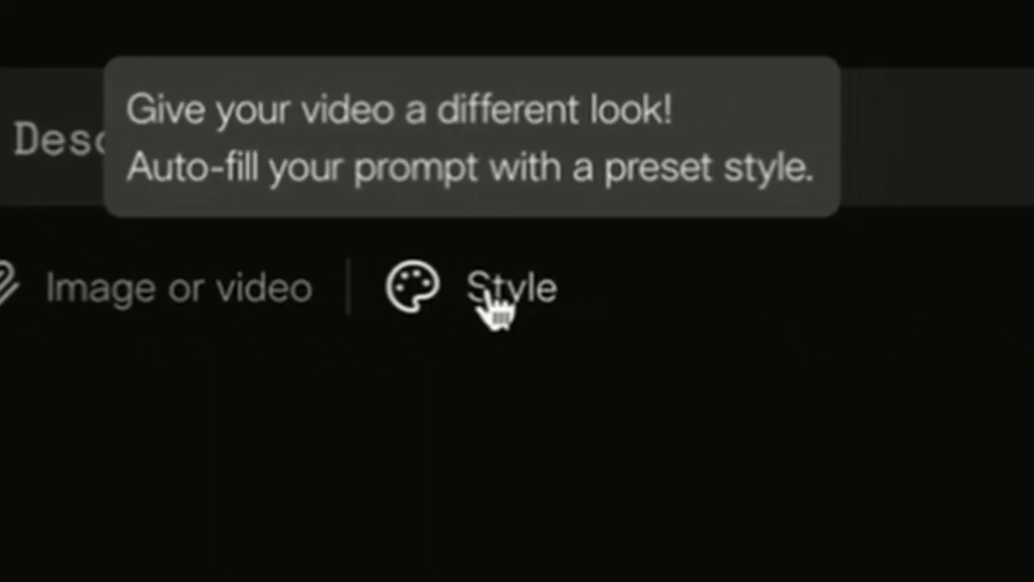
Step: Apply the Anime preset style and enter the prompt "warrior in ancient Rome fighting the vikings"
{"action": "left_click", "coordinate": [331, 370]}
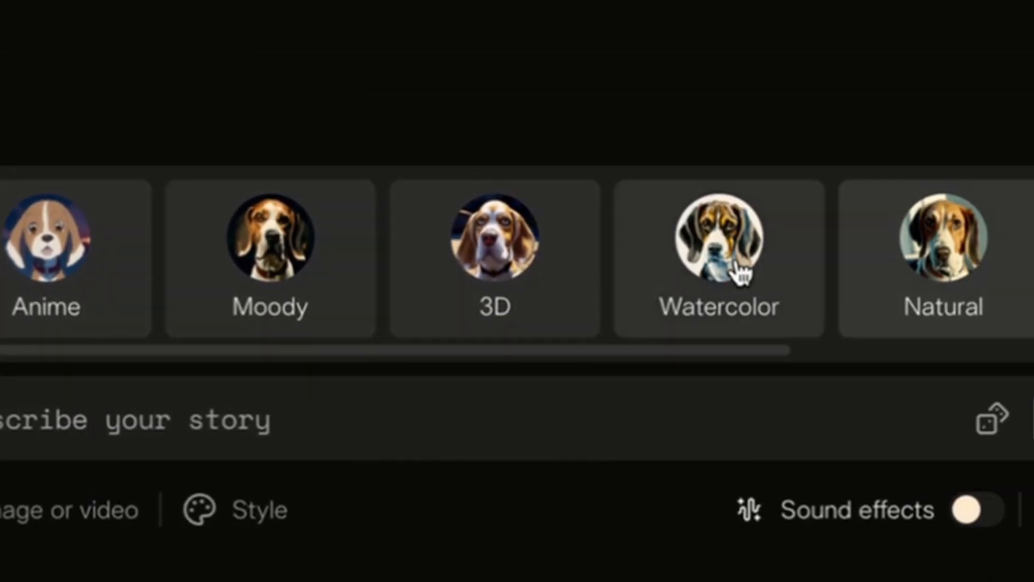
{"action": "scroll", "coordinate": [726, 272], "scroll_direction": "right", "scroll_amount": 5}
{"action": "scroll", "coordinate": [726, 272], "scroll_direction": "left", "scroll_amount": 2}
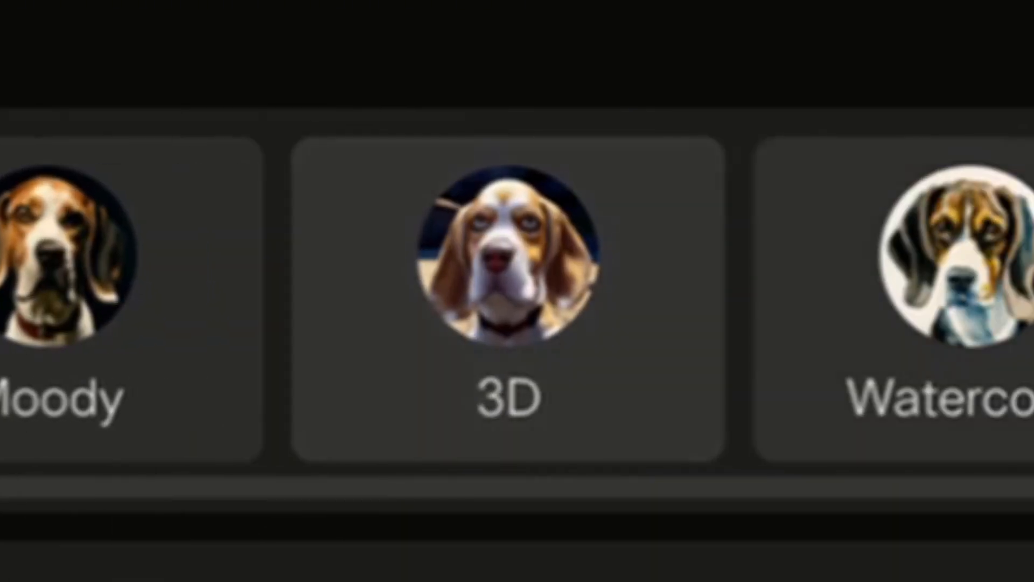
{"action": "scroll", "coordinate": [784, 461], "scroll_direction": "right", "scroll_amount": 5}
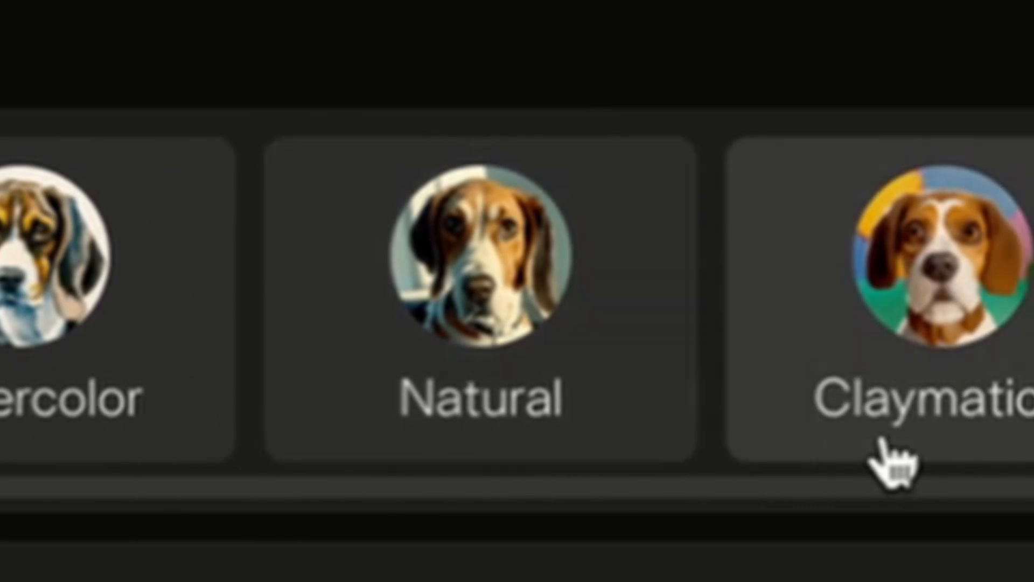
{"action": "scroll", "coordinate": [894, 464], "scroll_direction": "right", "scroll_amount": 5}
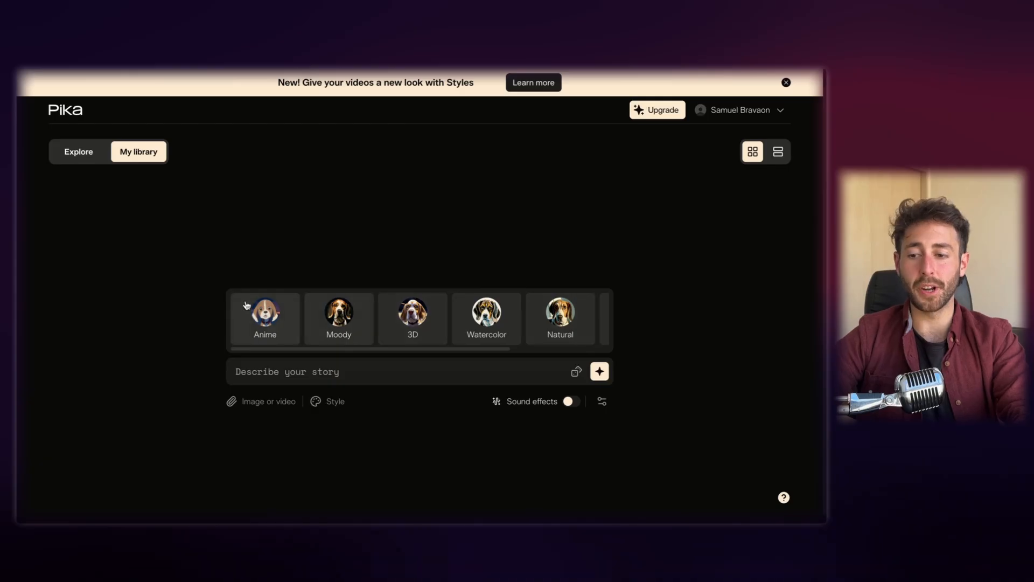
{"action": "left_click", "coordinate": [265, 313]}
{"action": "type", "text": "warrior in ancient rome fighting the vik"}
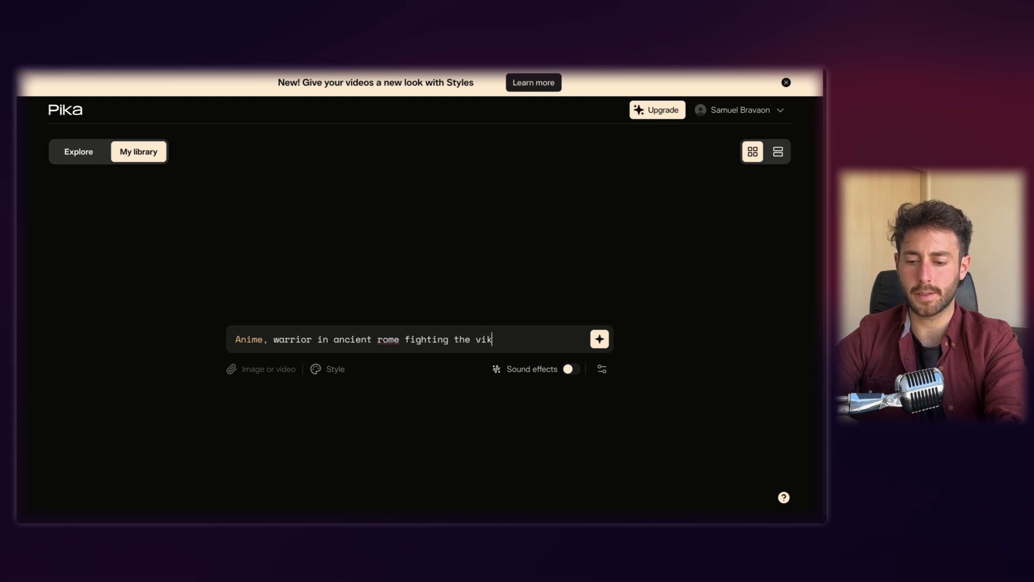
{"action": "type", "text": "ings"}
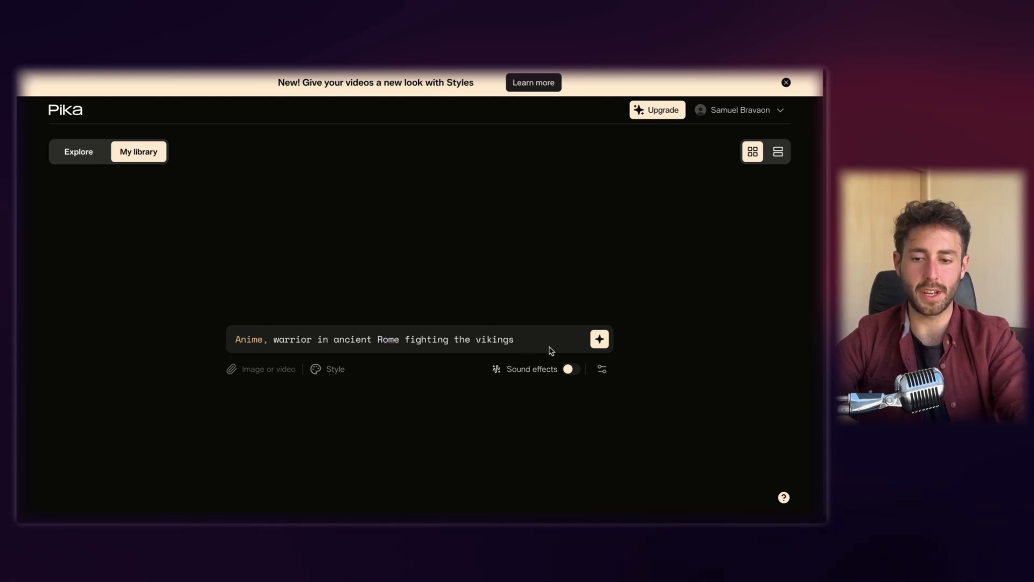
Step: Set the video's frame rate to 24 frames per second
{"action": "left_click", "coordinate": [601, 369]}
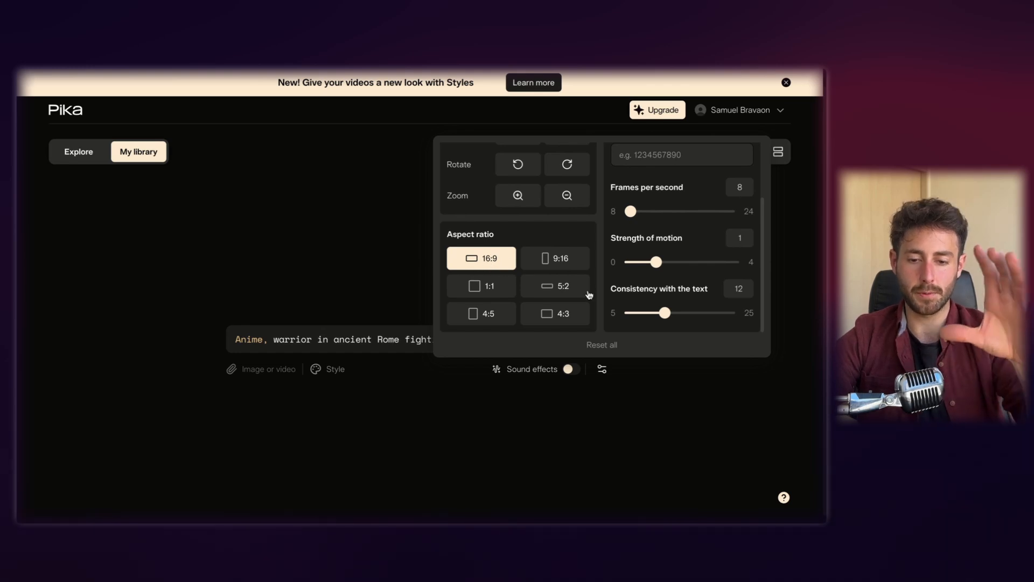
{"action": "scroll", "coordinate": [630, 269], "scroll_direction": "up", "scroll_amount": 1}
{"action": "left_click_drag", "start_coordinate": [630, 269], "coordinate": [726, 286]}
Step: Enter "ugly, bad, terrible" as the negative prompt
{"action": "scroll", "coordinate": [721, 293], "scroll_direction": "up", "scroll_amount": 1}
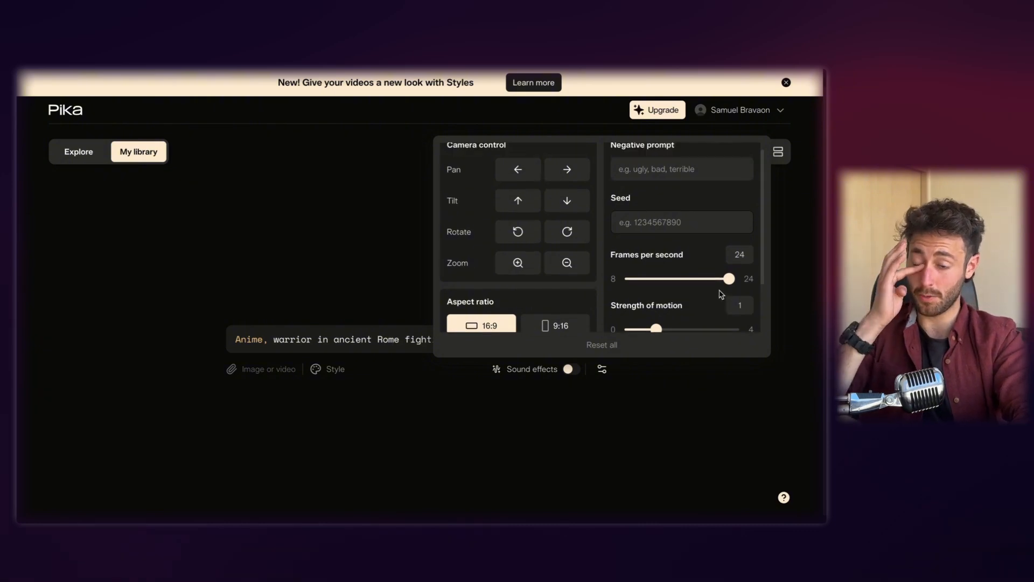
{"action": "scroll", "coordinate": [721, 295], "scroll_direction": "up", "scroll_amount": 1}
{"action": "scroll", "coordinate": [721, 295], "scroll_direction": "down", "scroll_amount": 1}
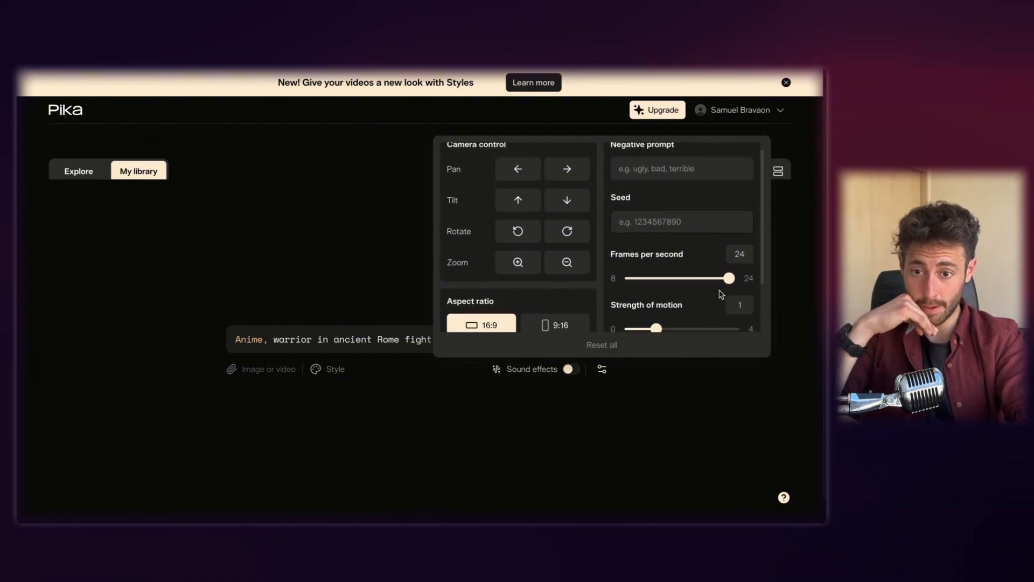
{"action": "left_click", "coordinate": [681, 171]}
{"action": "type", "text": "ugly, bad, terrible"}
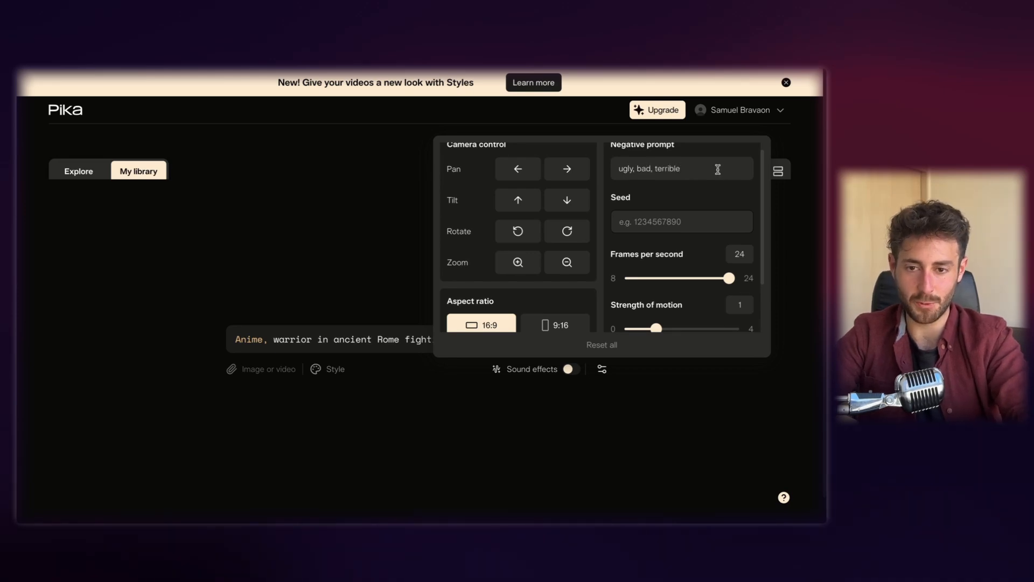
Step: Generate the video with strength of motion 2 and consistency with the text 15
{"action": "scroll", "coordinate": [678, 246], "scroll_direction": "down", "scroll_amount": 2}
{"action": "scroll", "coordinate": [667, 271], "scroll_direction": "down", "scroll_amount": 3}
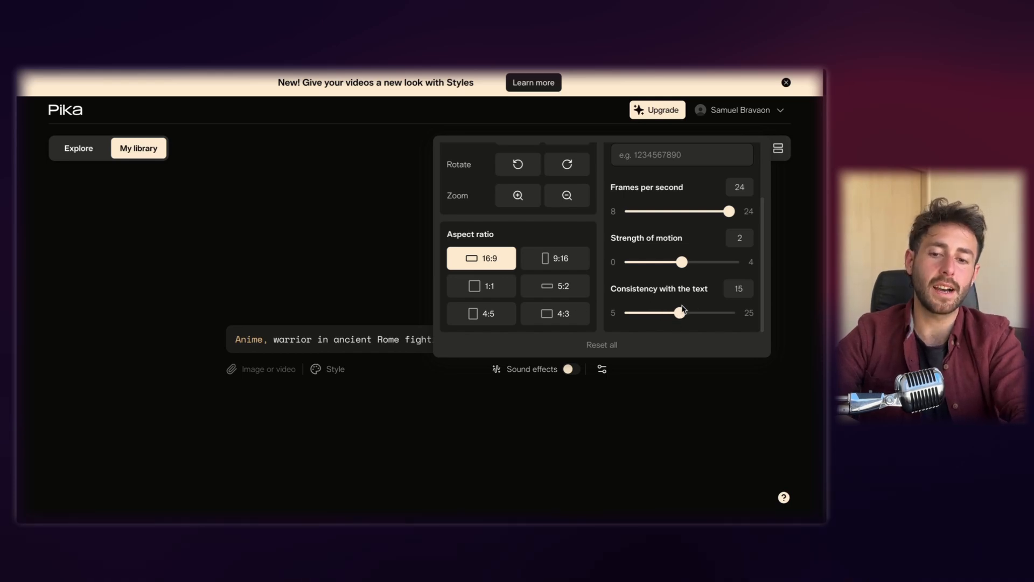
{"action": "scroll", "coordinate": [594, 306], "scroll_direction": "up", "scroll_amount": 3}
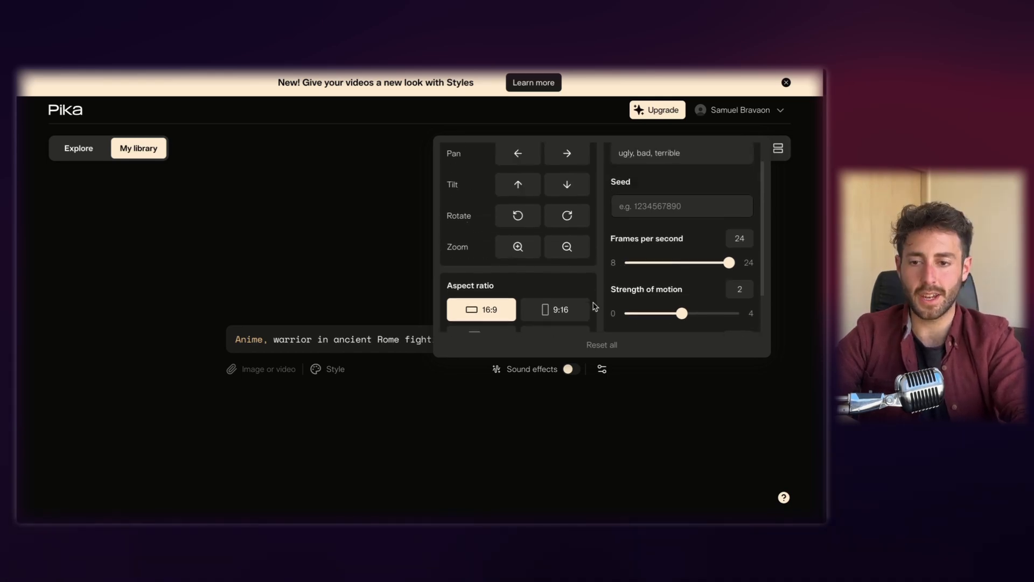
{"action": "left_click", "coordinate": [665, 430]}
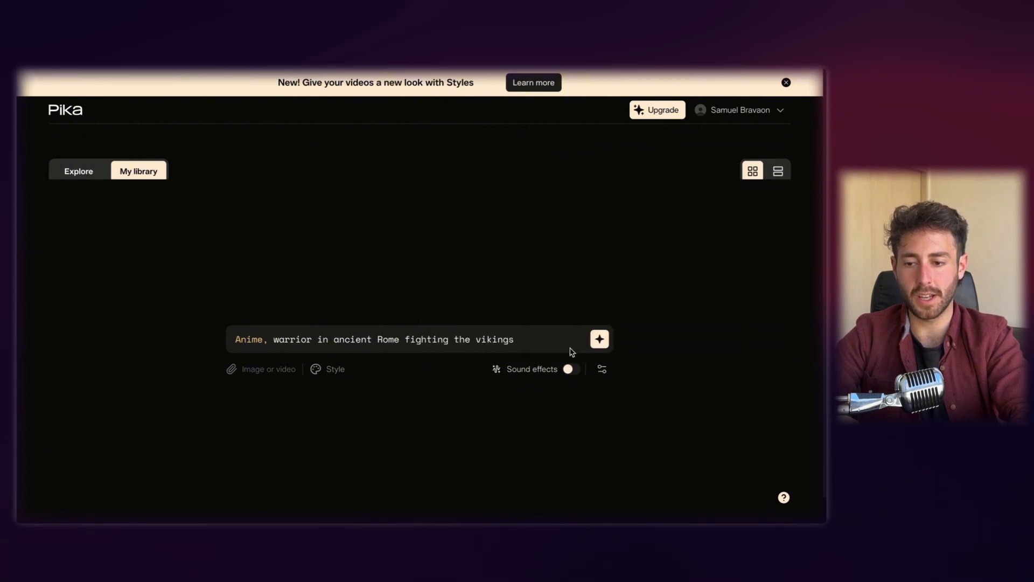
{"action": "left_click", "coordinate": [600, 342]}
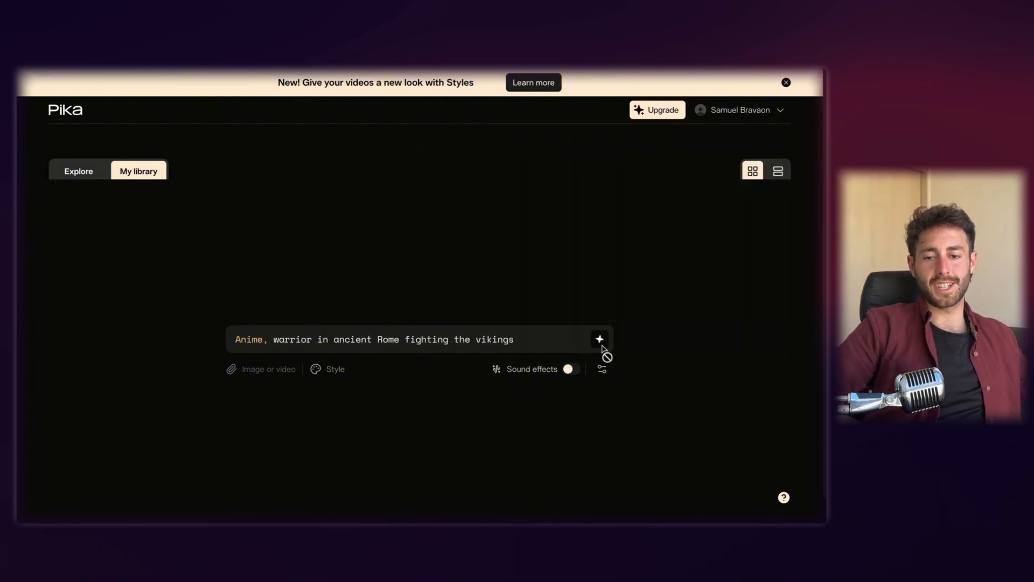
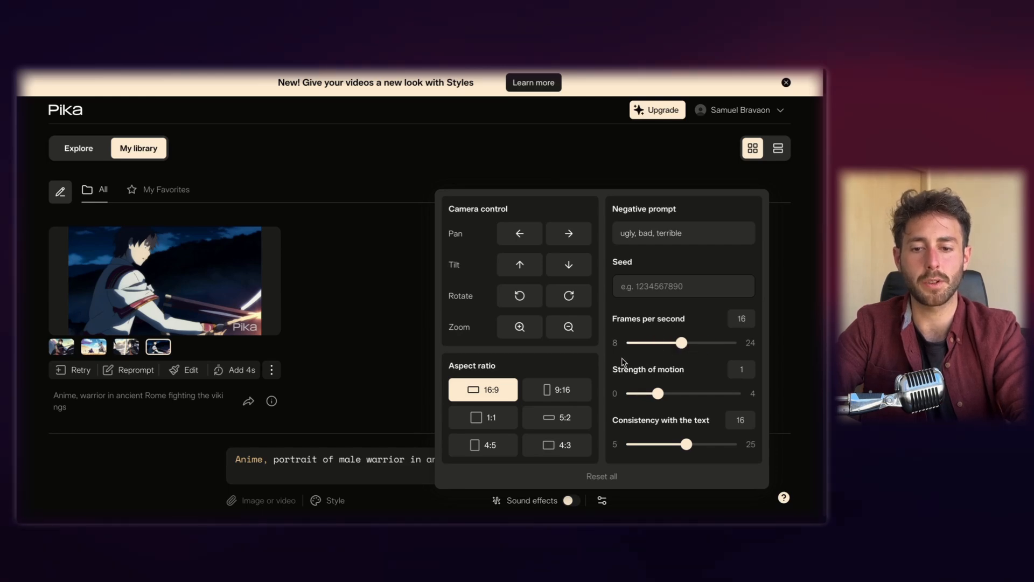
Step: Clear the negative prompt for the male warrior portrait video and close the generation settings
{"action": "scroll", "coordinate": [621, 382], "scroll_direction": "down", "scroll_amount": 1}
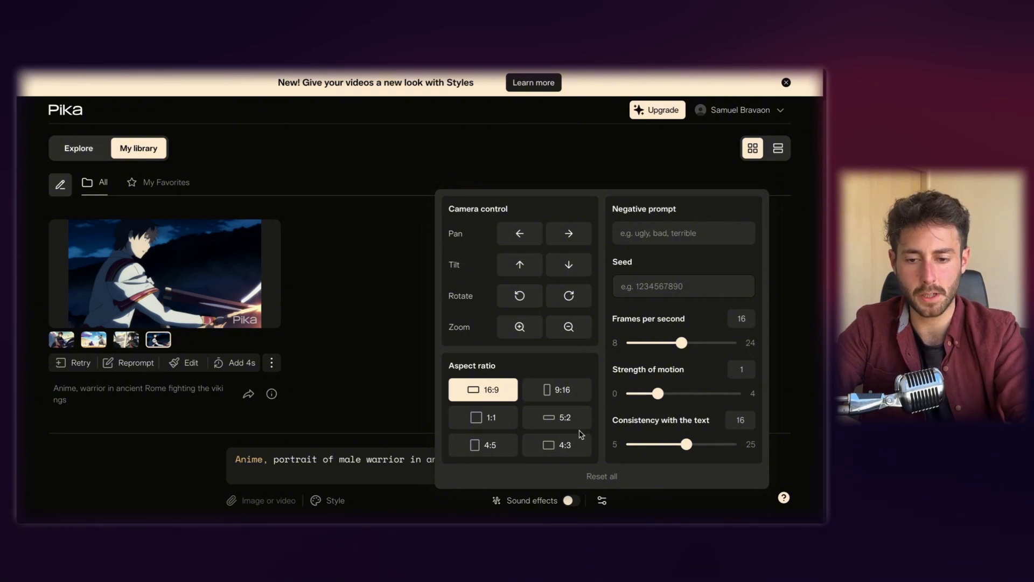
{"action": "left_click", "coordinate": [812, 252]}
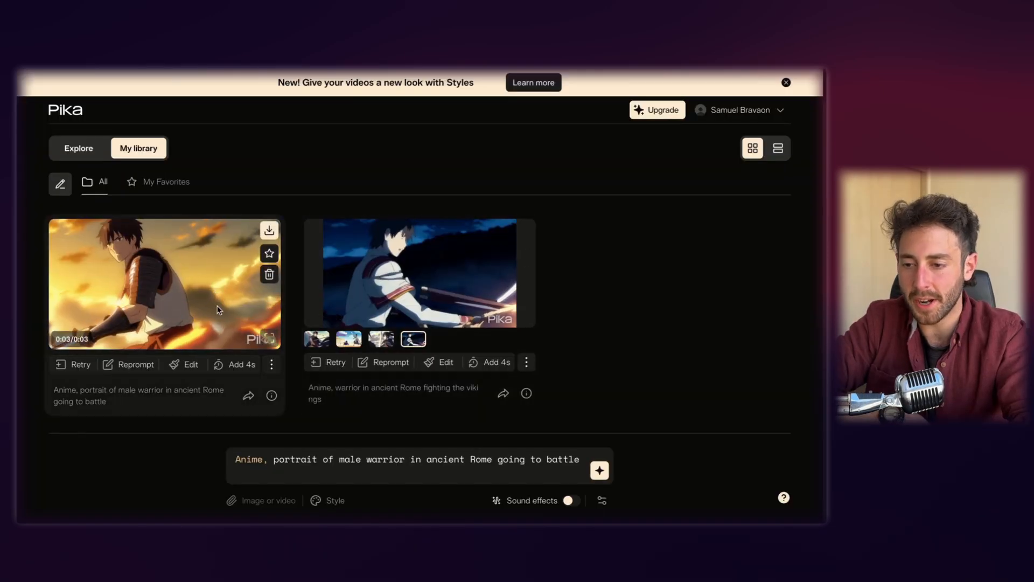
Step: Watch the generated male warrior portrait video in the enlarged preview and close it
{"action": "left_click", "coordinate": [270, 338]}
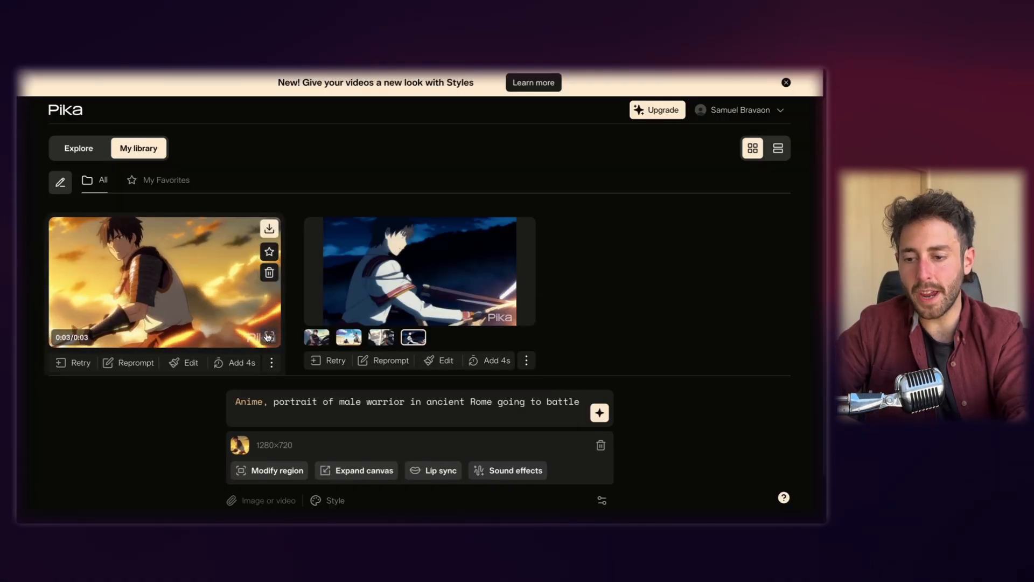
{"action": "left_click", "coordinate": [232, 280]}
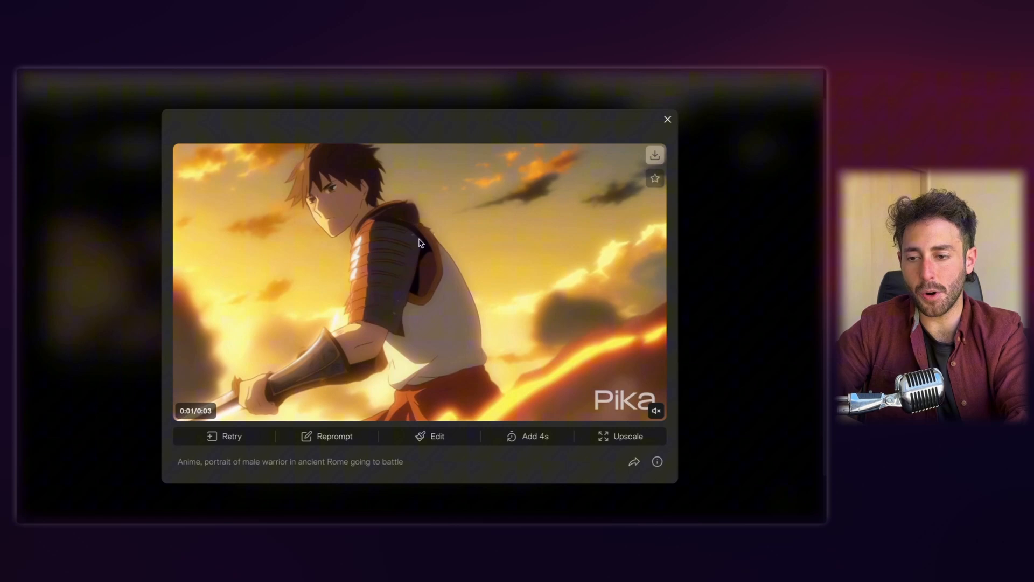
{"action": "left_click", "coordinate": [667, 119]}
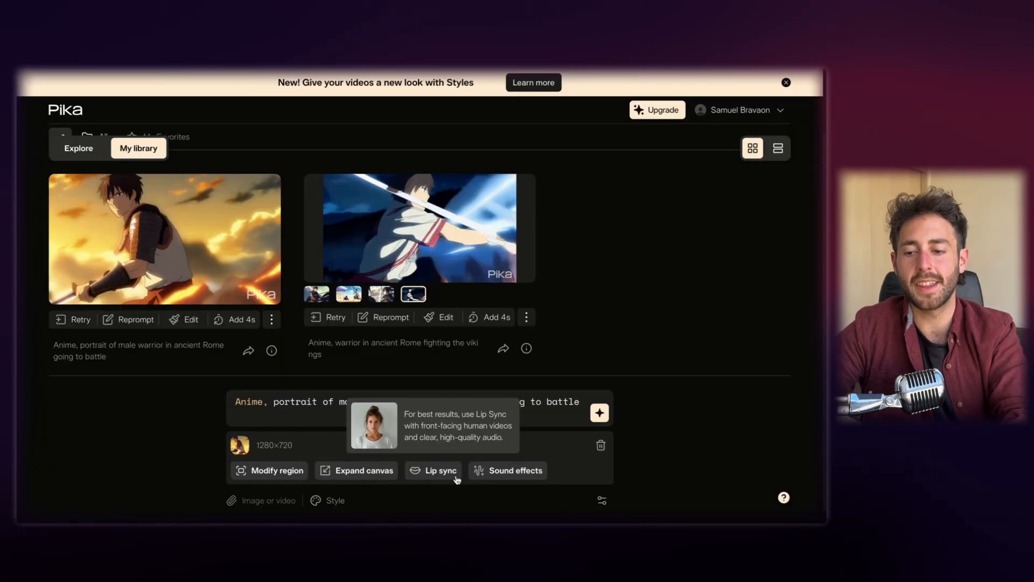
Step: Expand the male warrior video's canvas to a 9:16 aspect ratio and generate the new version
{"action": "left_click", "coordinate": [366, 472]}
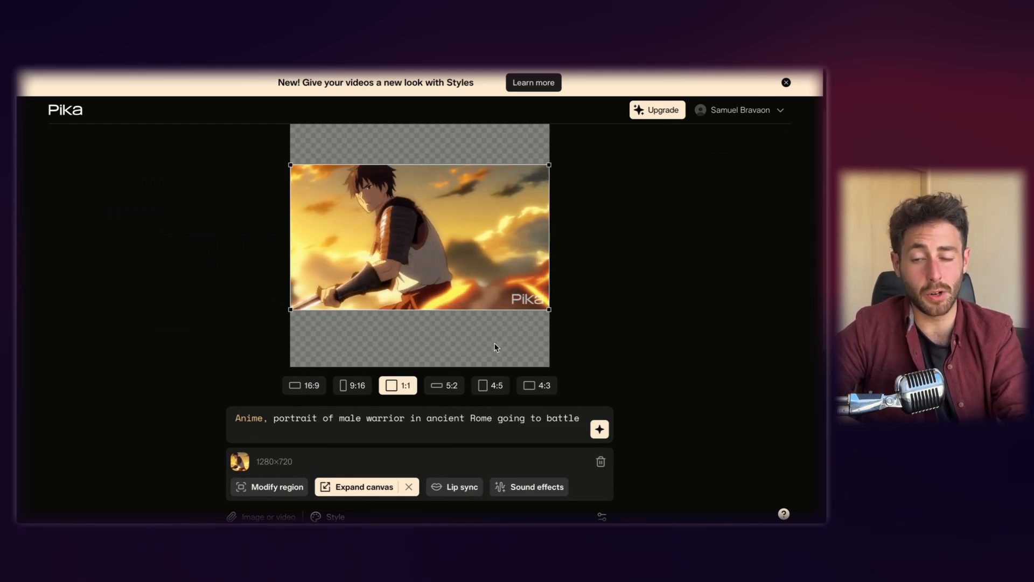
{"action": "left_click", "coordinate": [491, 386]}
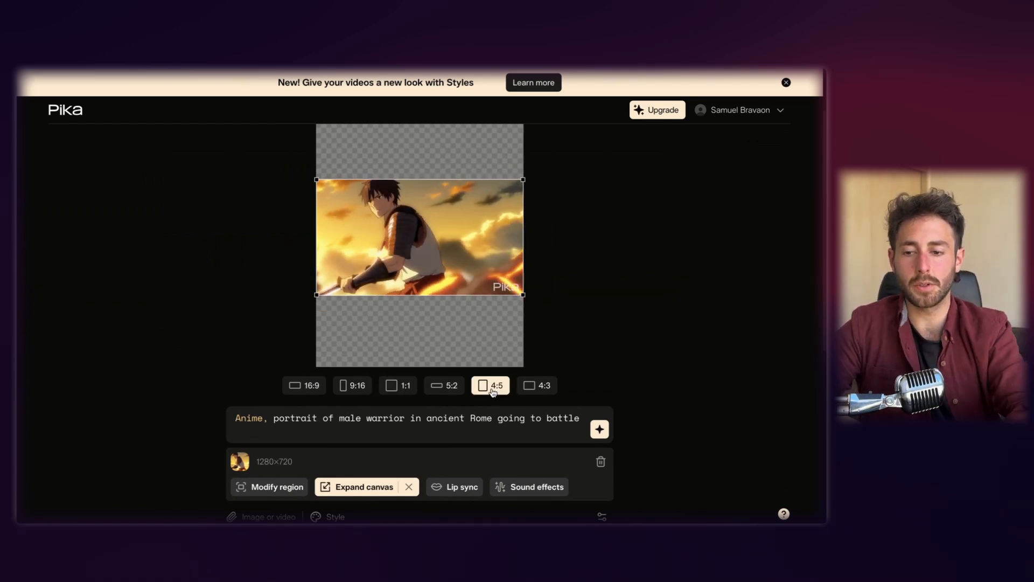
{"action": "left_click", "coordinate": [352, 385]}
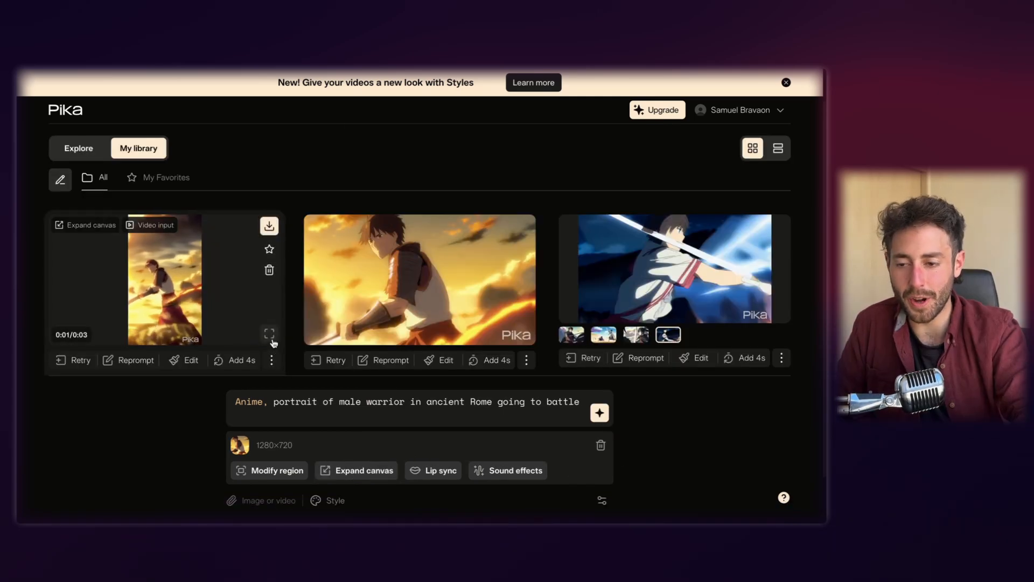
Step: Watch the expanded 9:16 warrior video in the enlarged preview and close it
{"action": "left_click", "coordinate": [269, 340]}
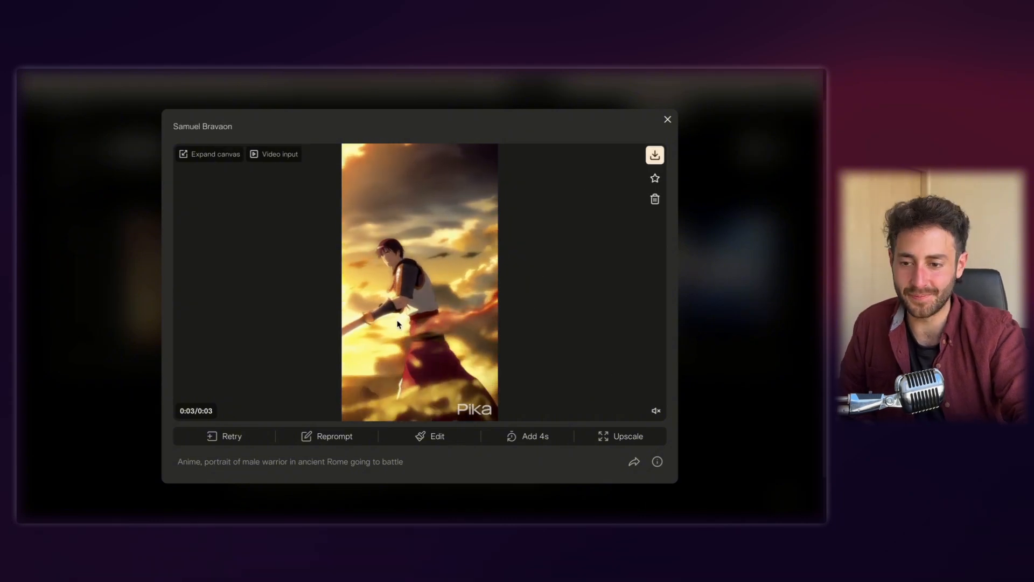
{"action": "left_click", "coordinate": [668, 121]}
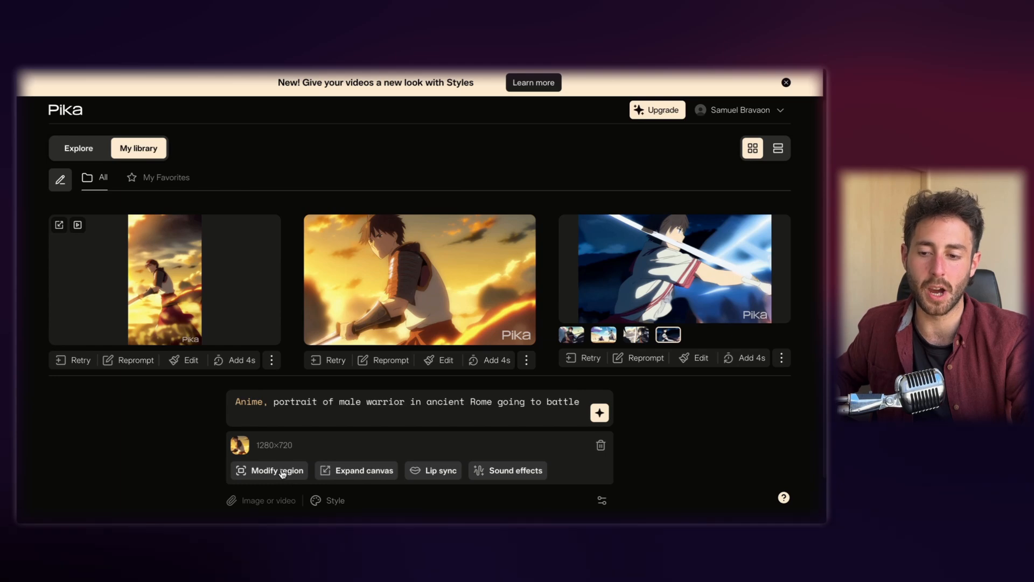
Step: Generate a region modification of the 9:16 video, adding "Zeus face in the sky in form of a lighting strike" to the prompt
{"action": "left_click", "coordinate": [281, 471]}
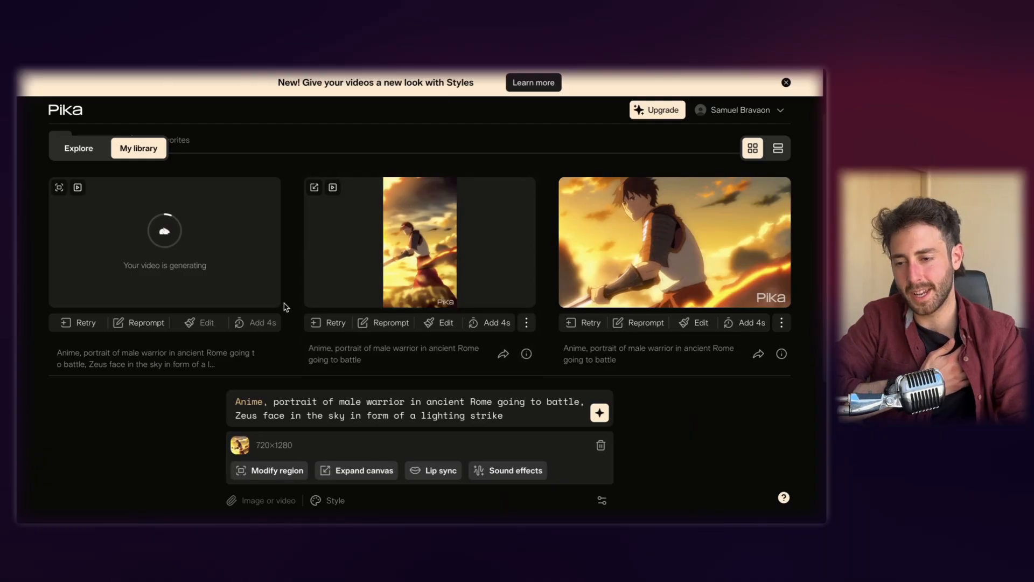
Step: Watch the expanded video and the region-modified Zeus version in the enlarged preview to compare them
{"action": "mouse_move", "coordinate": [526, 298]}
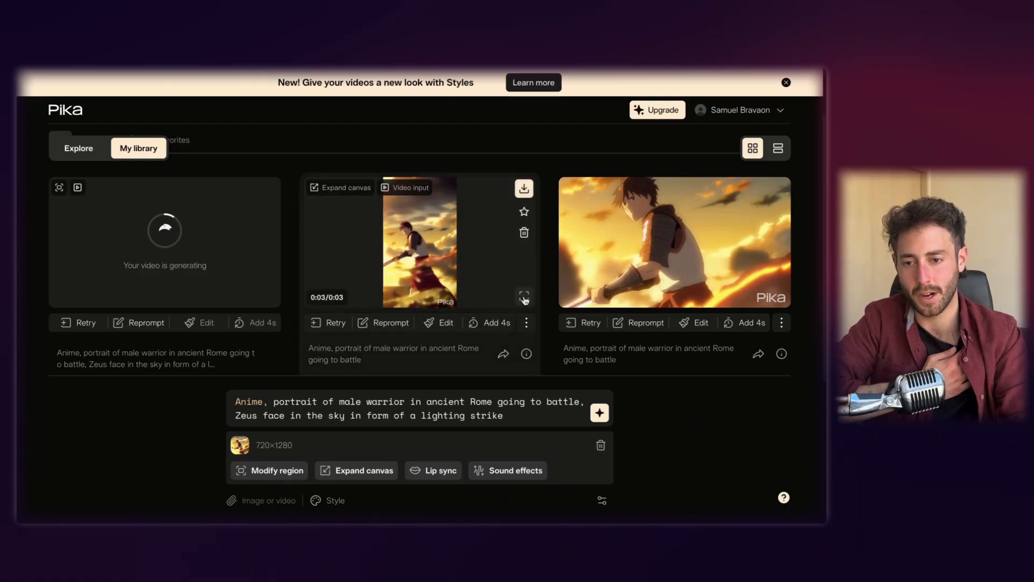
{"action": "left_click", "coordinate": [524, 297]}
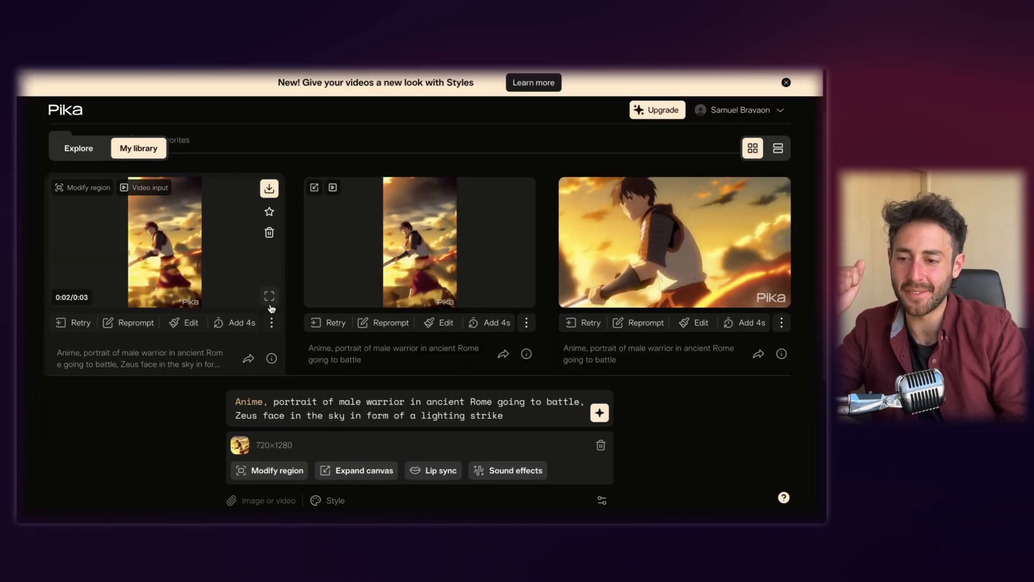
{"action": "left_click", "coordinate": [270, 304]}
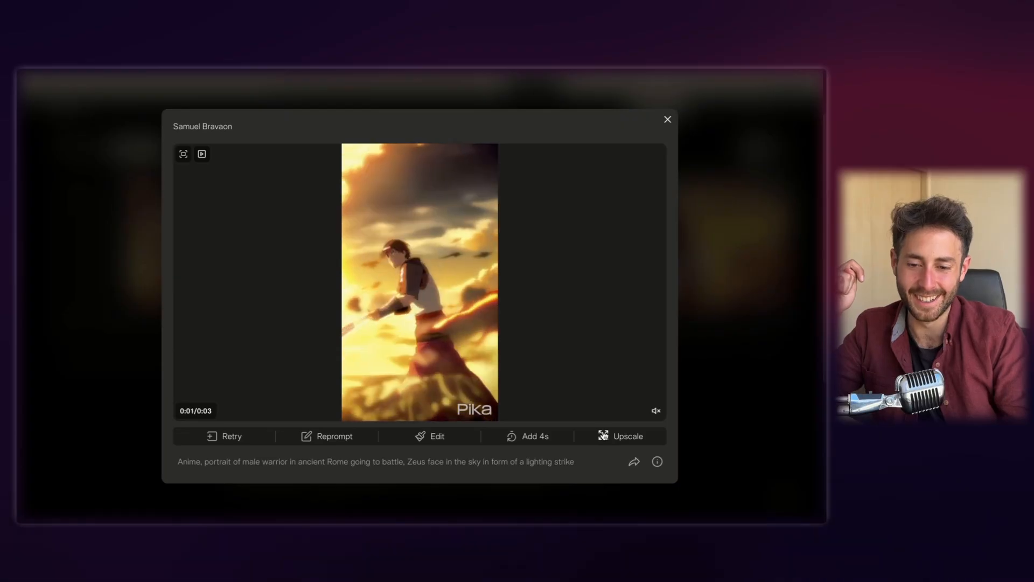
{"action": "key", "text": "Escape"}
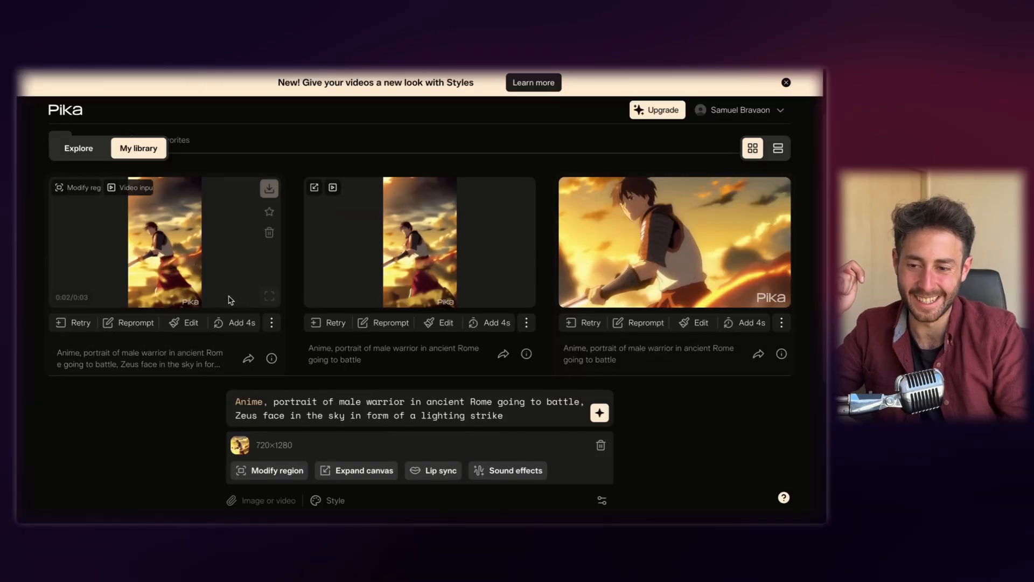
{"action": "left_click", "coordinate": [235, 322]}
{"action": "left_click", "coordinate": [274, 296]}
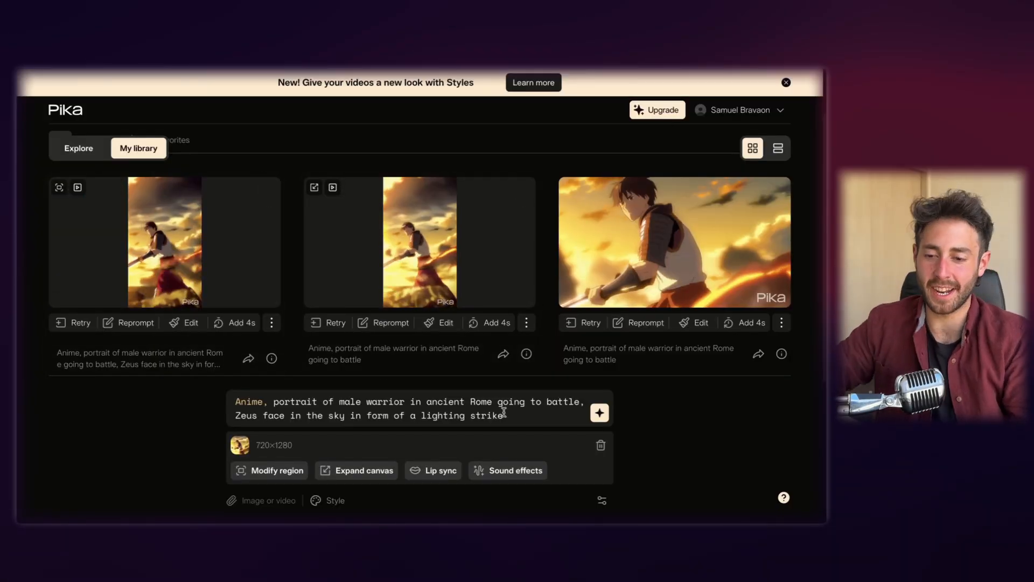
Step: Regenerate the modified sky region, replacing the Zeus wording in the prompt with "a storm is coming from afar."
{"action": "left_click_drag", "start_coordinate": [503, 412], "coordinate": [218, 415]}
{"action": "key", "text": "BackSpace"}
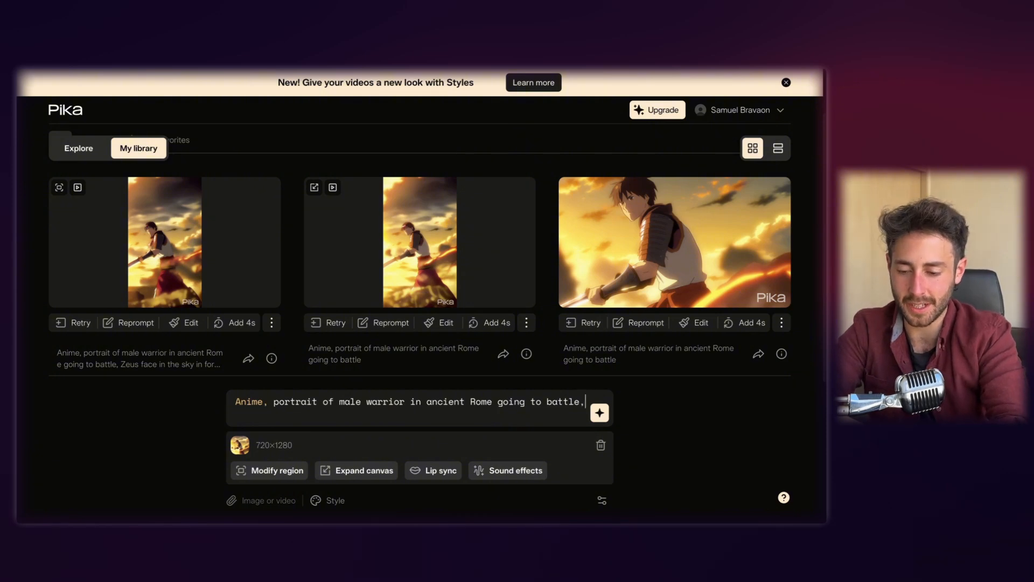
{"action": "key", "text": "BackSpace"}
{"action": "type", "text": "."}
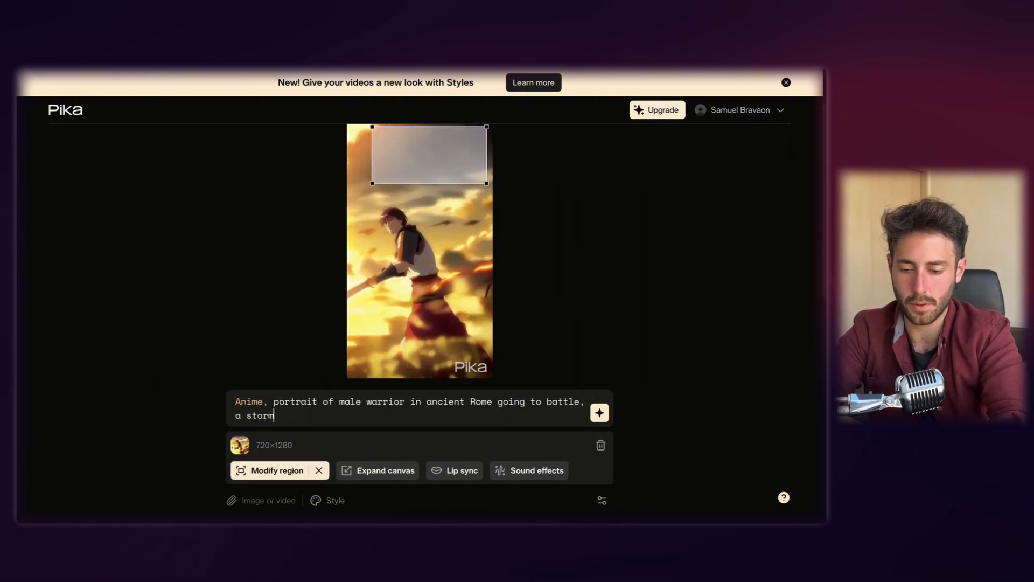
{"action": "type", "text": "is comin"}
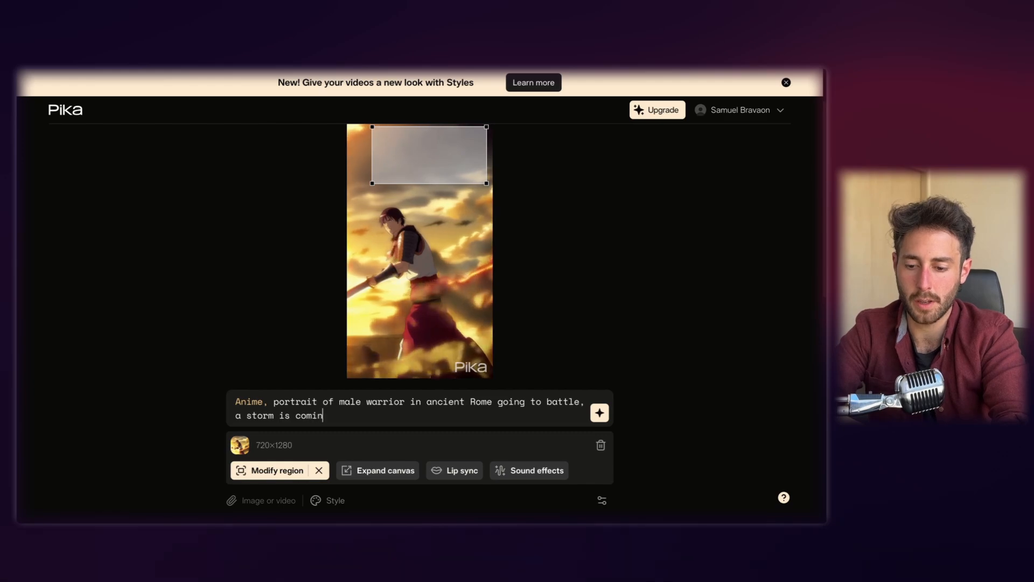
{"action": "type", "text": "g from a"}
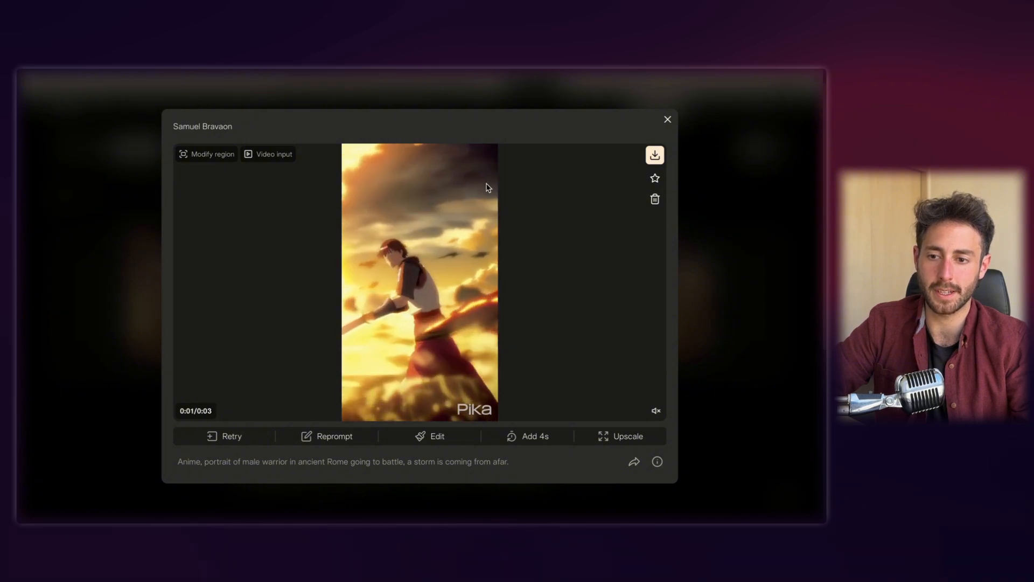
Step: Close the enlarged preview of the storm version and review the generated videos in the library
{"action": "left_click", "coordinate": [668, 119]}
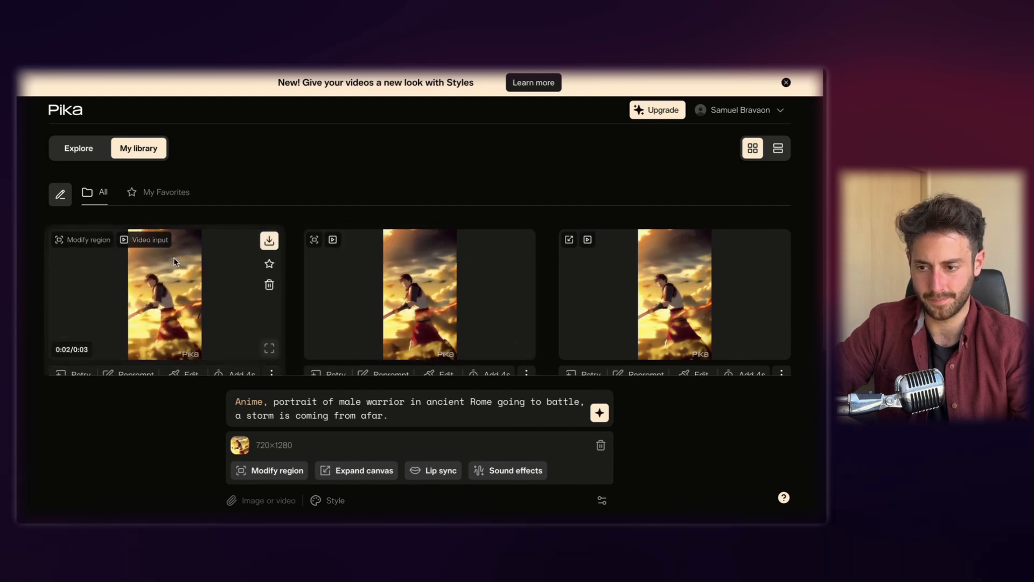
{"action": "scroll", "coordinate": [192, 262], "scroll_direction": "down", "scroll_amount": 1}
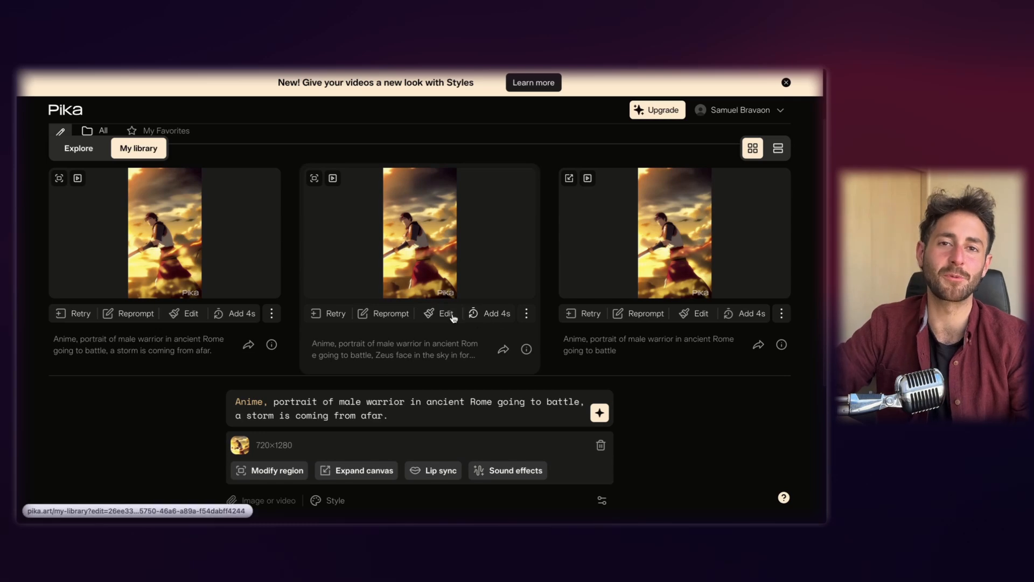
{"action": "scroll", "coordinate": [215, 349], "scroll_direction": "up", "scroll_amount": 1}
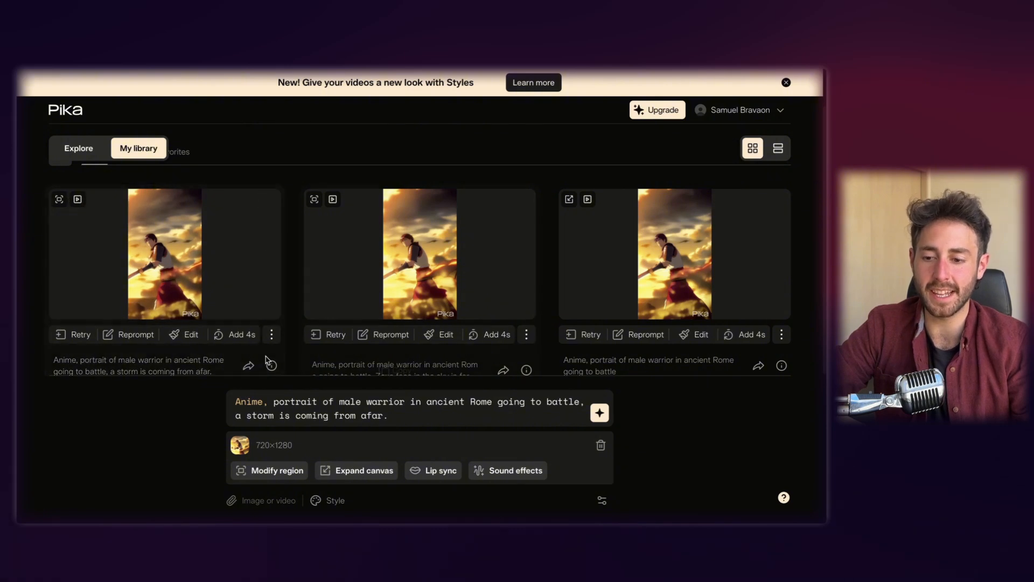
Step: Generate sound effects for the warrior video from the description "storm and rain"
{"action": "left_click", "coordinate": [484, 470]}
{"action": "left_click", "coordinate": [444, 430]}
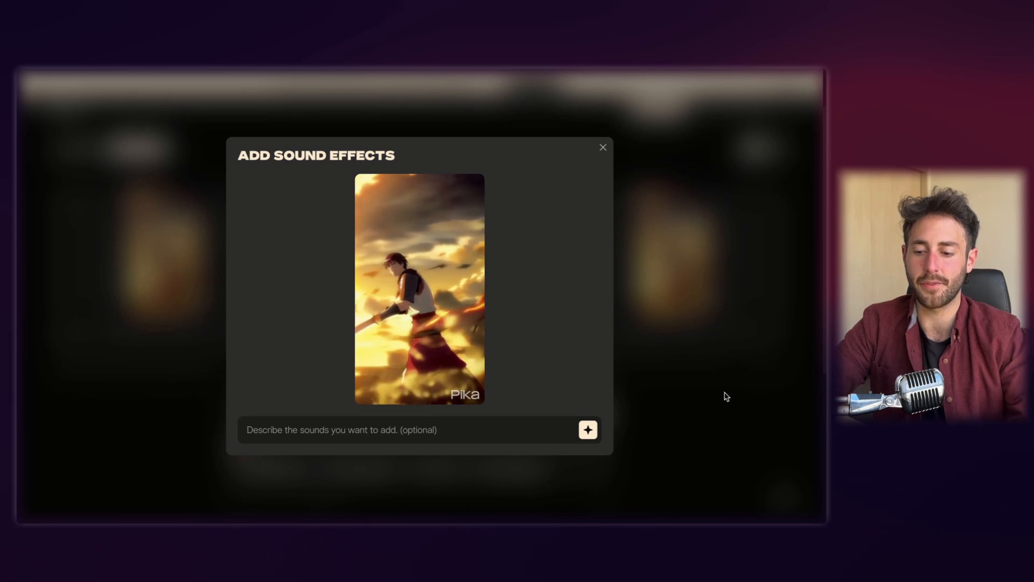
{"action": "type", "text": "storm and rain"}
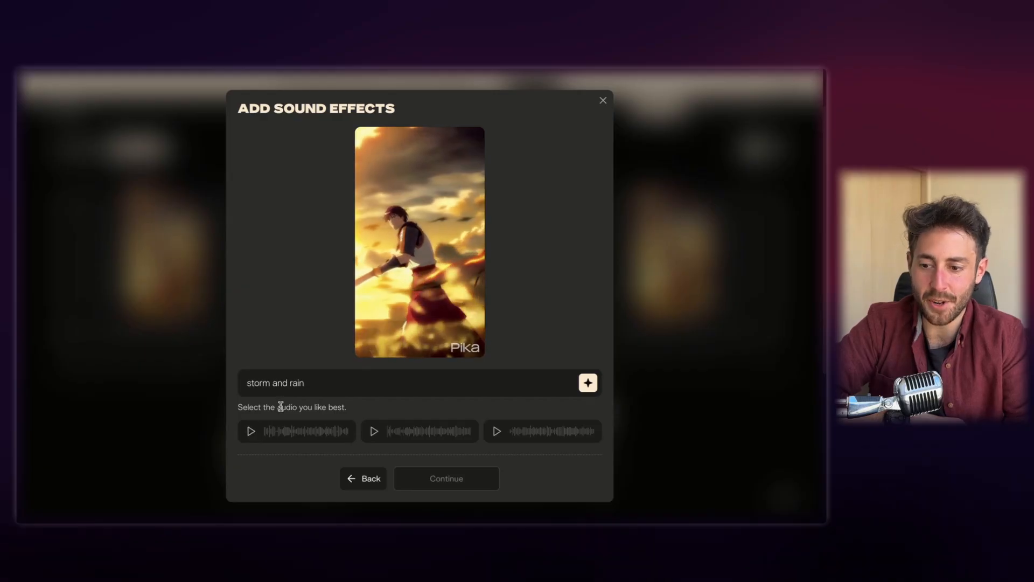
Step: Listen to the generated storm and rain sounds and attach the third one to the video
{"action": "left_click", "coordinate": [252, 431]}
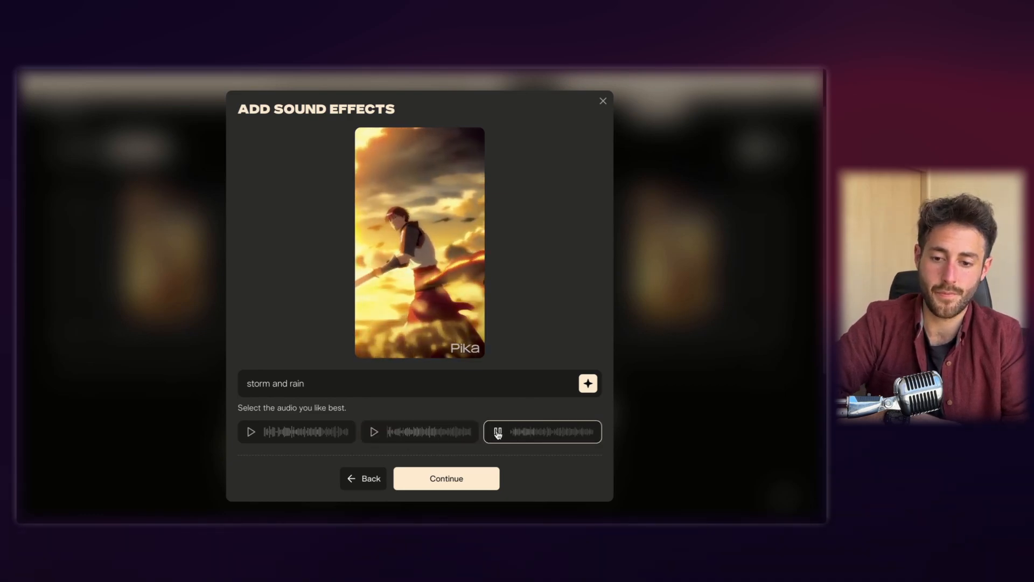
{"action": "left_click", "coordinate": [375, 433]}
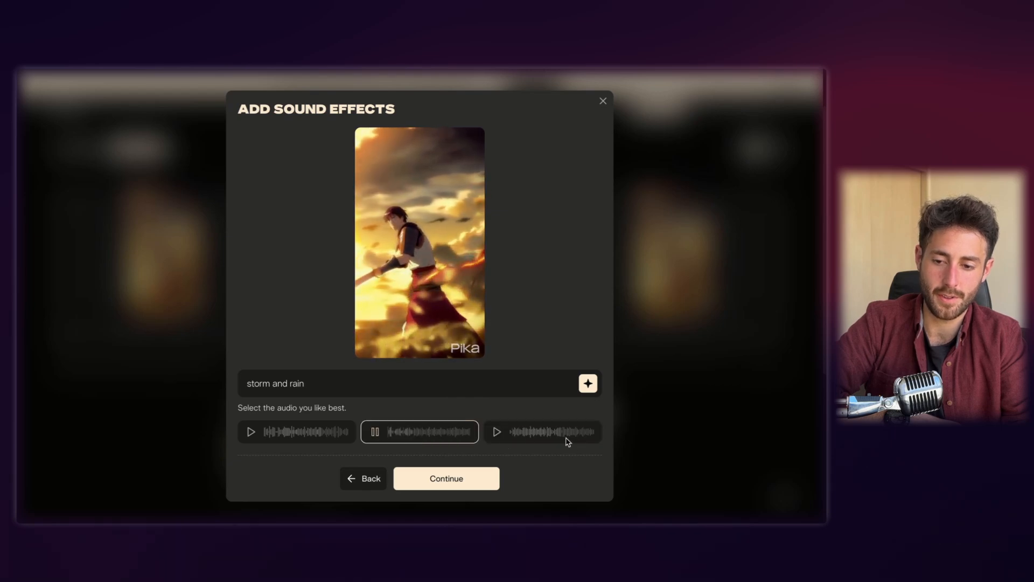
{"action": "left_click", "coordinate": [506, 436]}
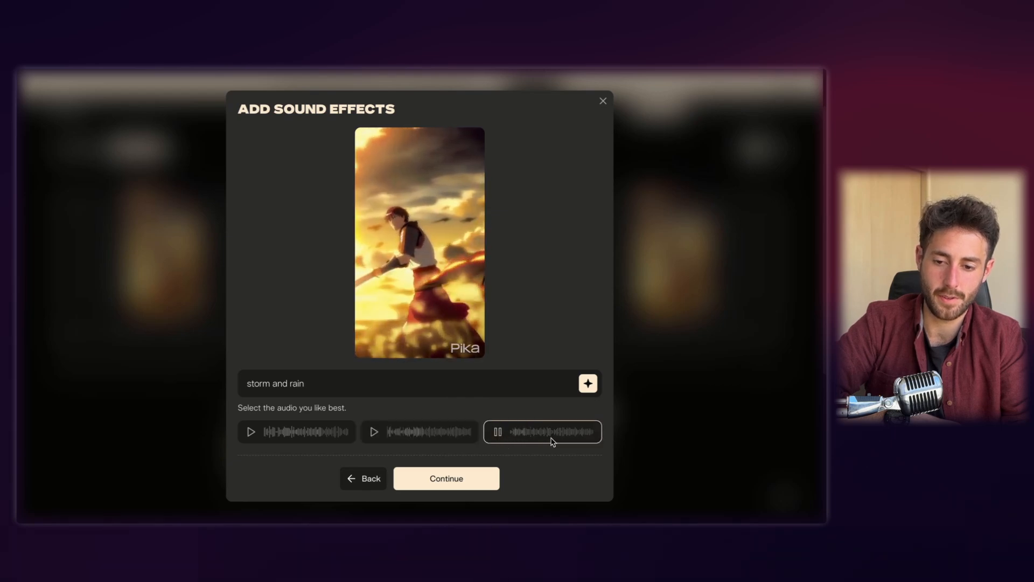
{"action": "left_click", "coordinate": [474, 478]}
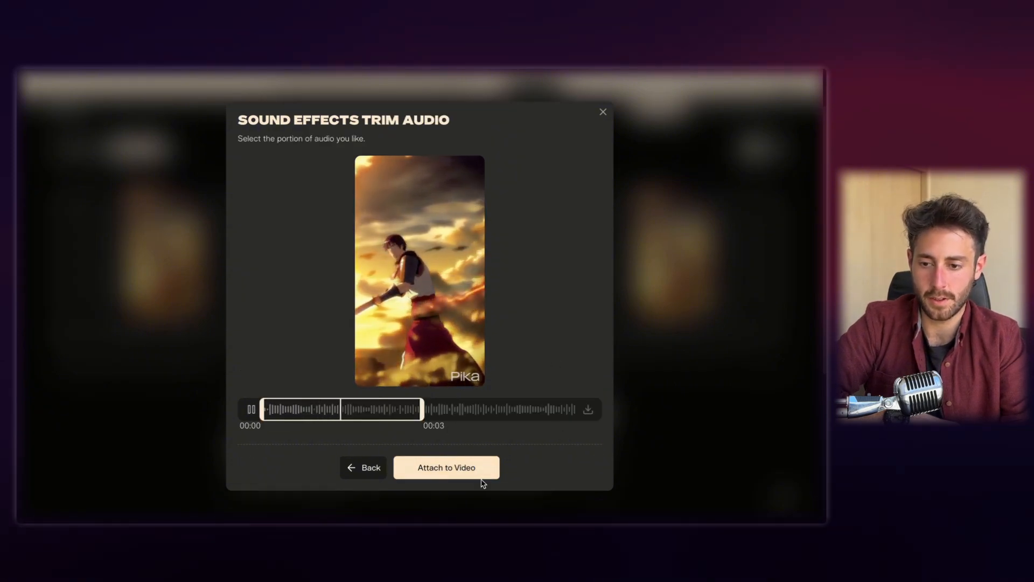
{"action": "left_click", "coordinate": [457, 479]}
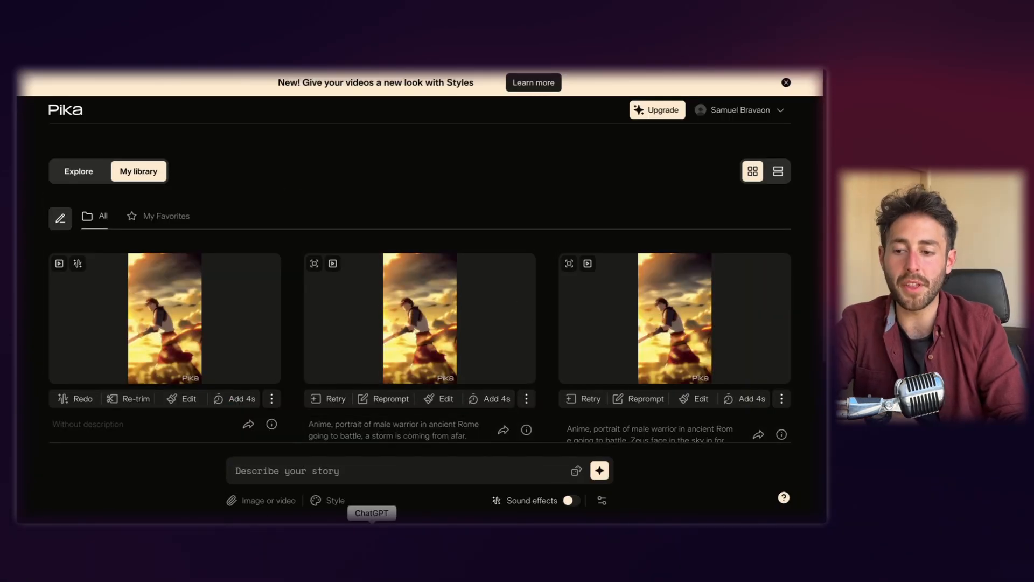
Step: Play the warrior video with sound effects in the enlarged preview
{"action": "mouse_move", "coordinate": [280, 302]}
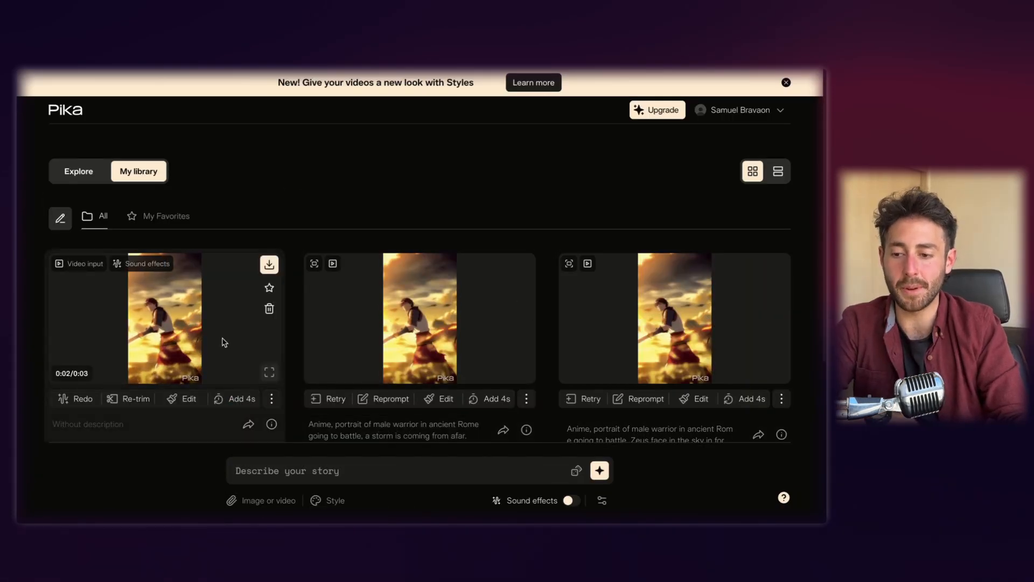
{"action": "left_click", "coordinate": [270, 372]}
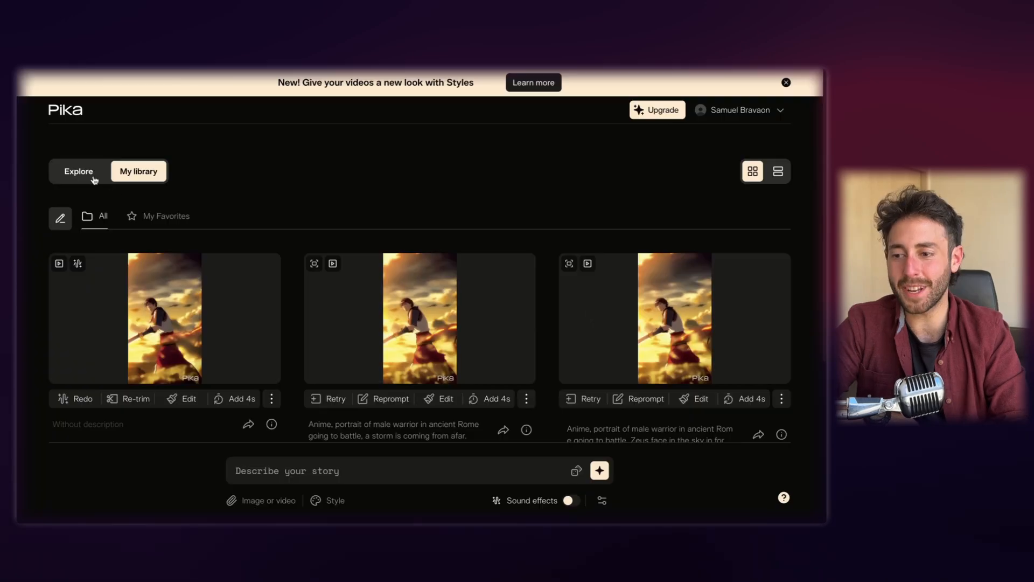
Step: Show the Explore gallery, and in Midjourney open the second image of the "25 year old male runner training for a marathon" set
{"action": "left_click", "coordinate": [92, 178]}
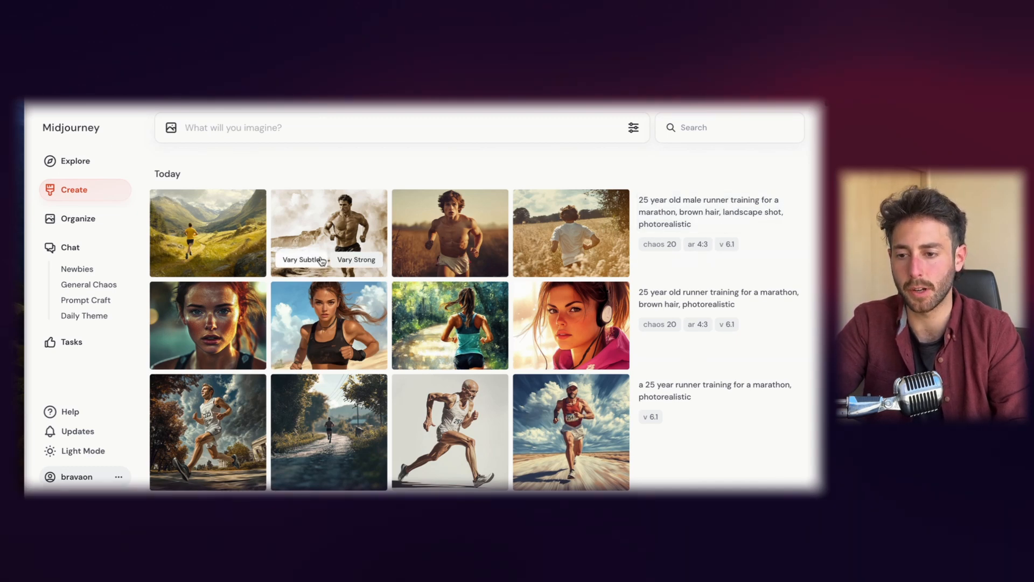
{"action": "left_click", "coordinate": [376, 221]}
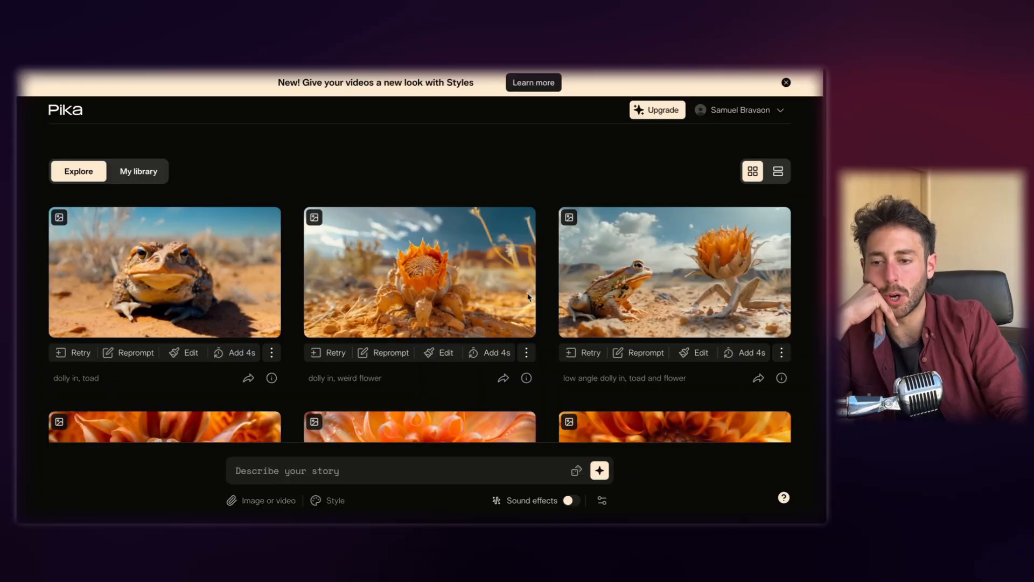
Step: Upload the male runner image from the Downloads folder as the source for a new video
{"action": "left_click", "coordinate": [264, 501]}
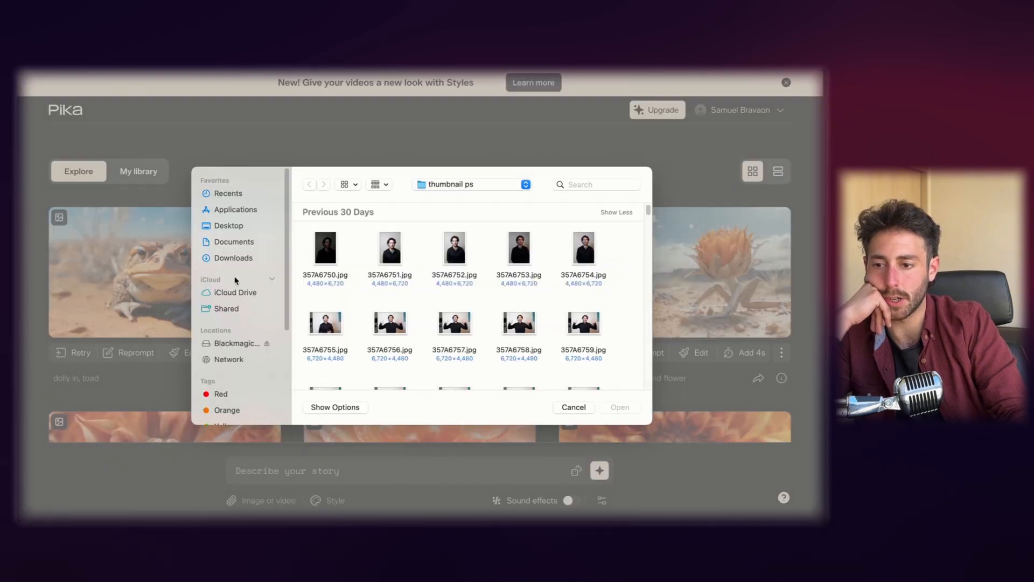
{"action": "left_click", "coordinate": [244, 258]}
{"action": "double_click", "coordinate": [334, 248]}
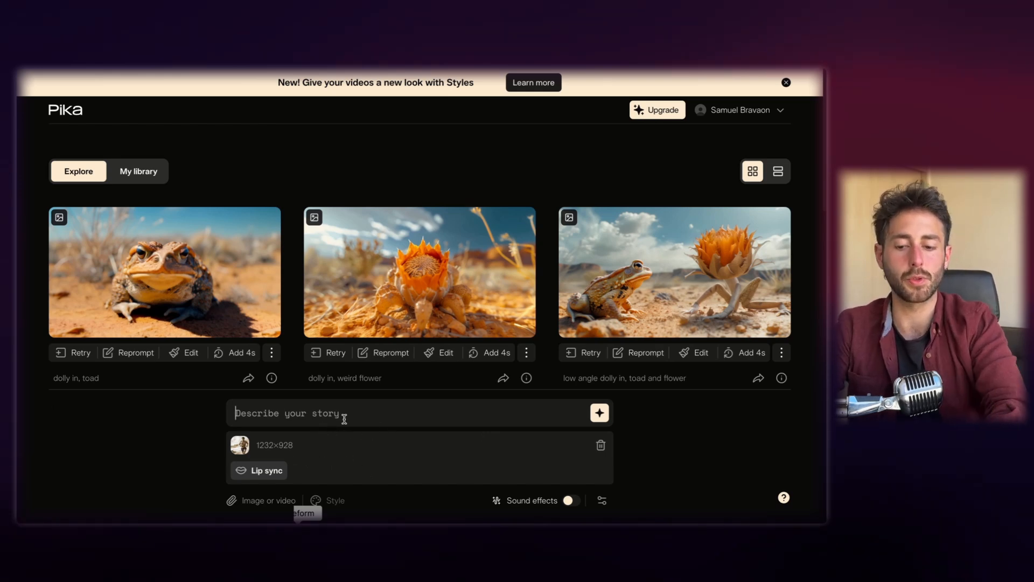
Step: Enter the prompt "guy runs towards the camera" and open the generation settings with the camera controls
{"action": "type", "text": "guy runs towards the camera"}
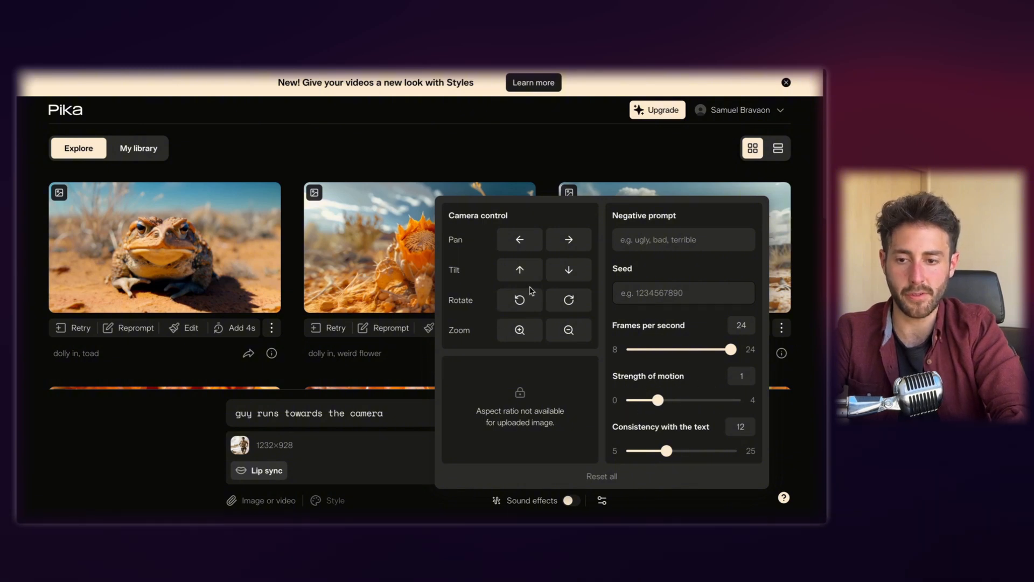
{"action": "scroll", "coordinate": [506, 318], "scroll_direction": "down", "scroll_amount": 1}
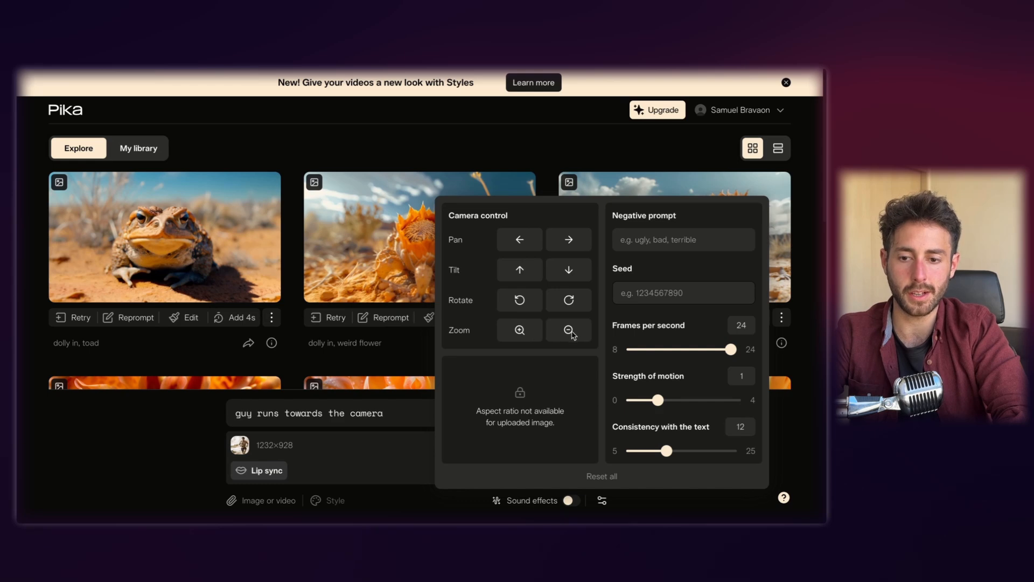
{"action": "scroll", "coordinate": [534, 391], "scroll_direction": "down", "scroll_amount": 3}
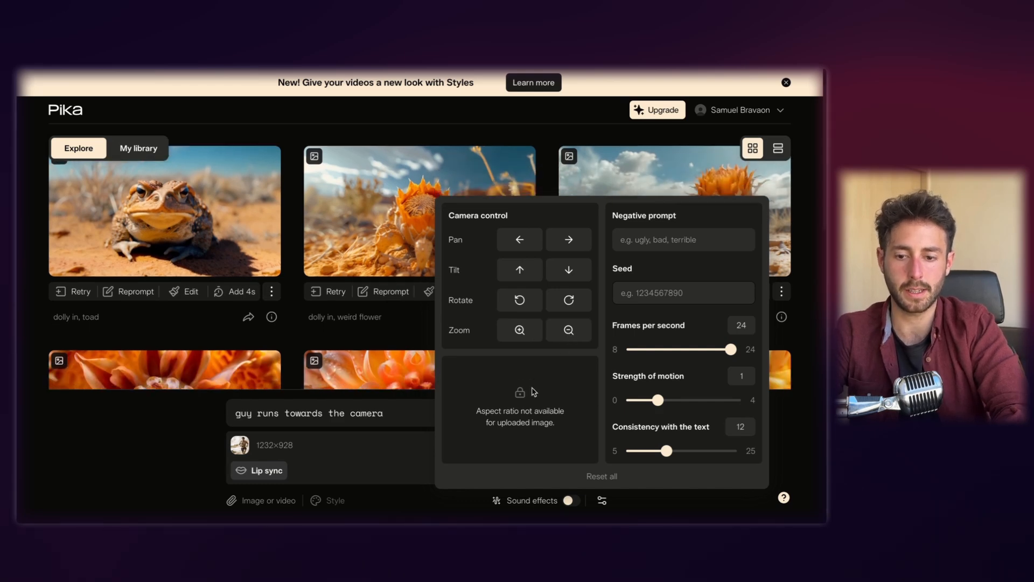
{"action": "scroll", "coordinate": [531, 442], "scroll_direction": "down", "scroll_amount": 1}
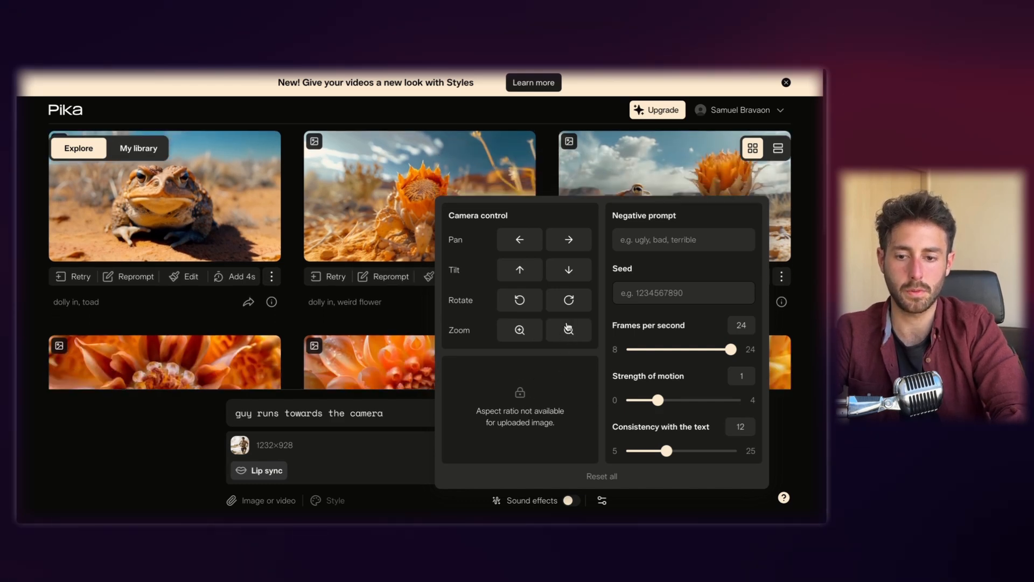
Step: Extend the runner prompt with ", smooth movement", generate the video, and play it in the enlarged preview
{"action": "type", "text": ", smooth movement"}
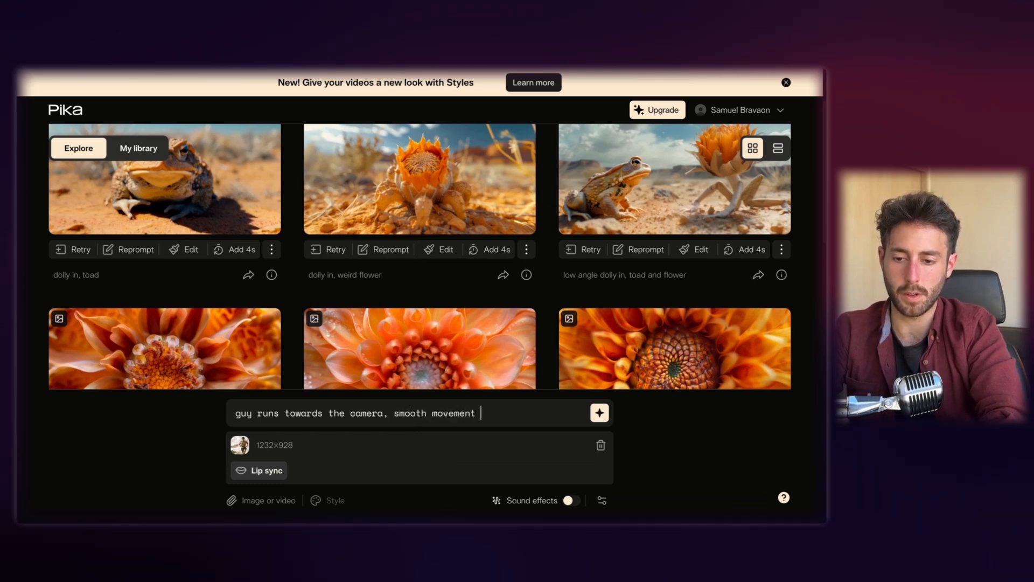
{"action": "scroll", "coordinate": [515, 397], "scroll_direction": "up", "scroll_amount": 3}
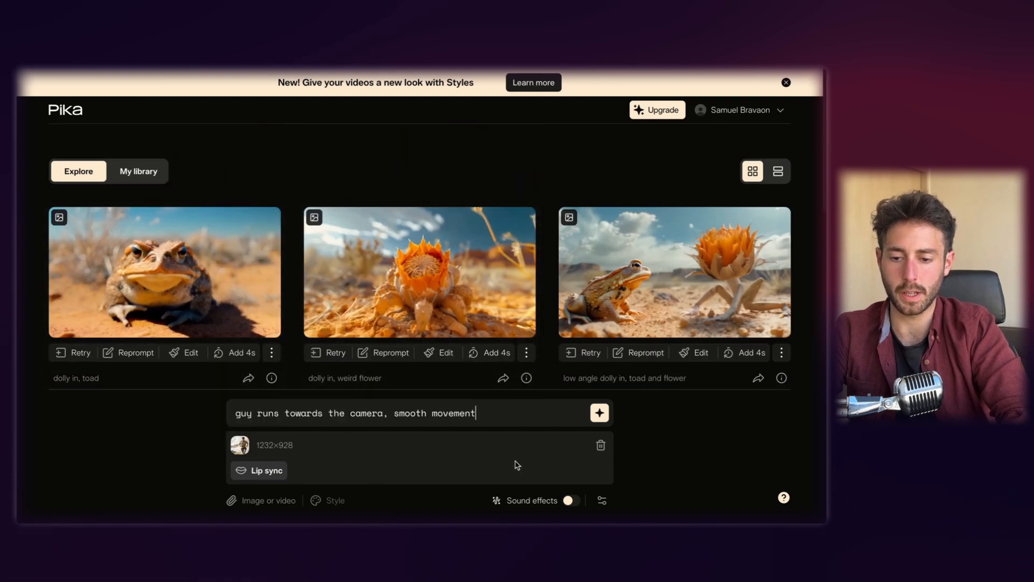
{"action": "left_click", "coordinate": [598, 415]}
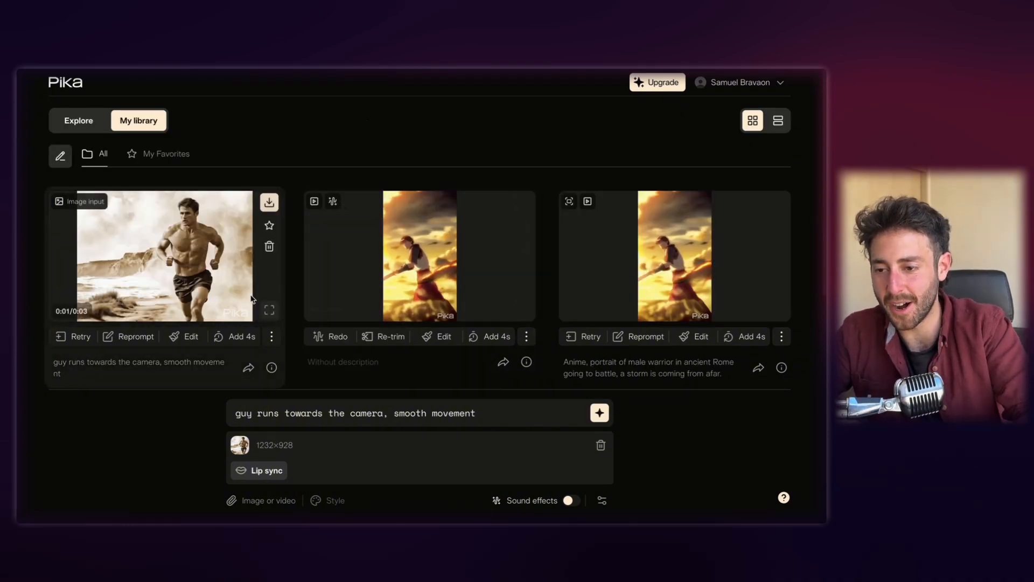
{"action": "left_click", "coordinate": [269, 311]}
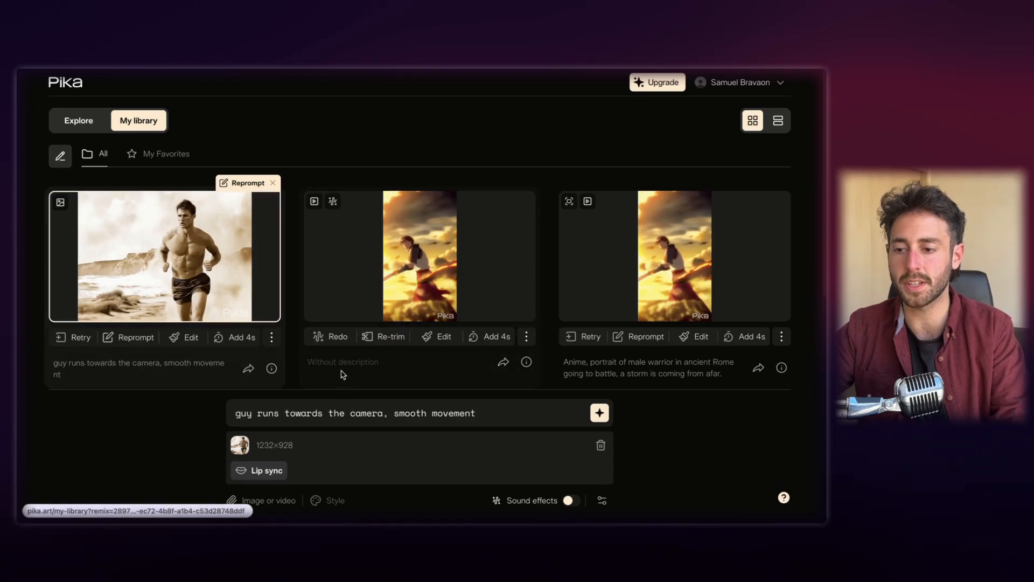
Step: Reprompt the runner video as "subject is running, smooth movement" with sound effects enabled and generate it
{"action": "type", "text": "subject is "}
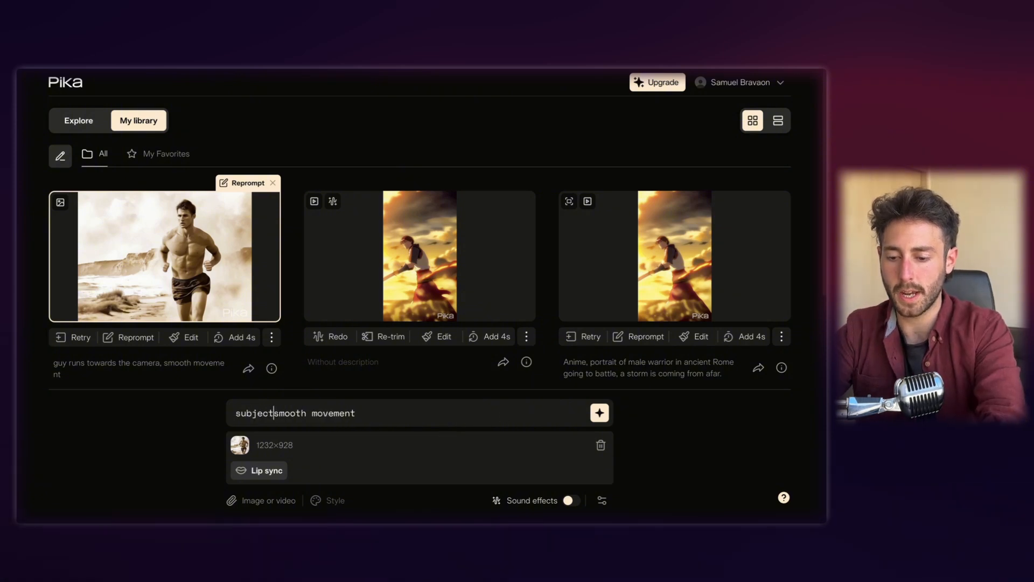
{"action": "type", "text": "running,"}
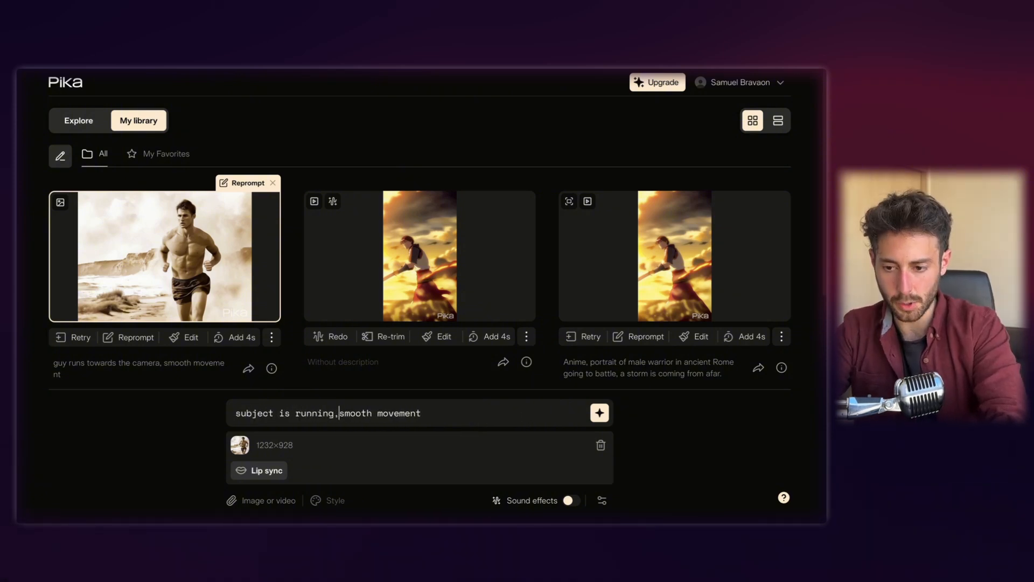
{"action": "left_click", "coordinate": [566, 502]}
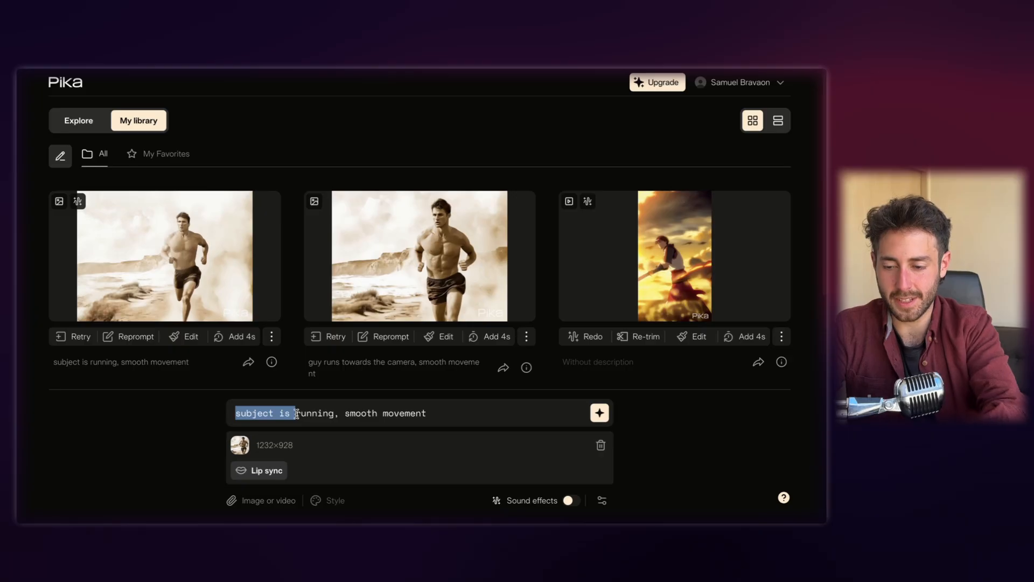
Step: Rewrite the runner prompt as "running motion towards the camera", removing the smooth movement wording
{"action": "key", "text": "BackSpace"}
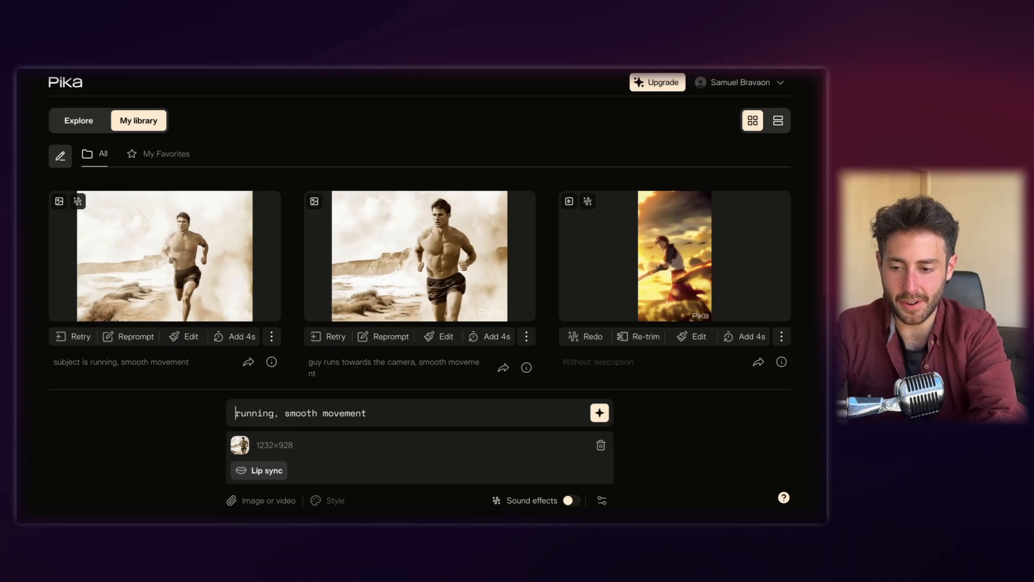
{"action": "type", "text": "<dd ra"}
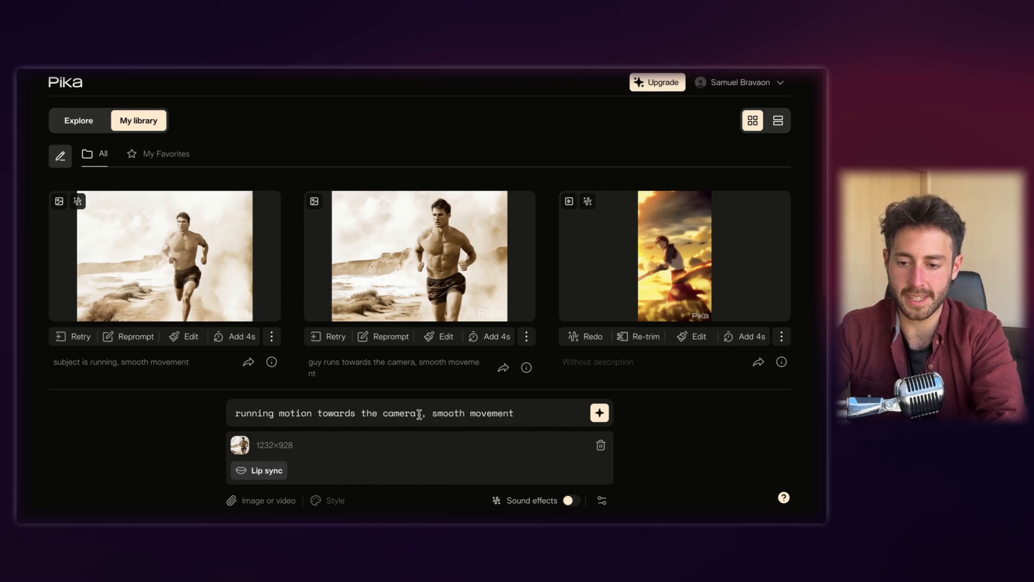
{"action": "left_click_drag", "start_coordinate": [419, 413], "coordinate": [514, 414]}
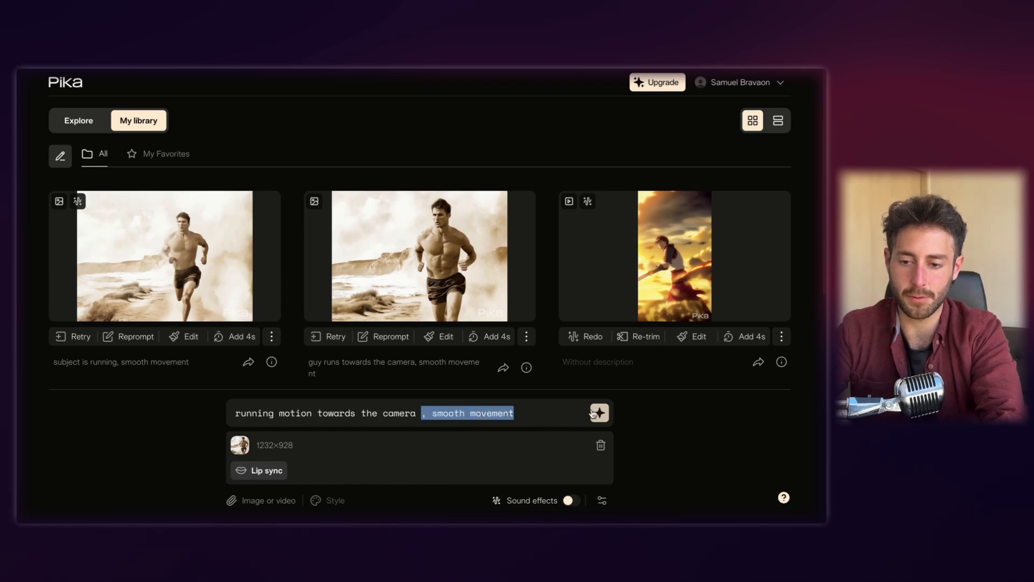
{"action": "key", "text": "BackSpace"}
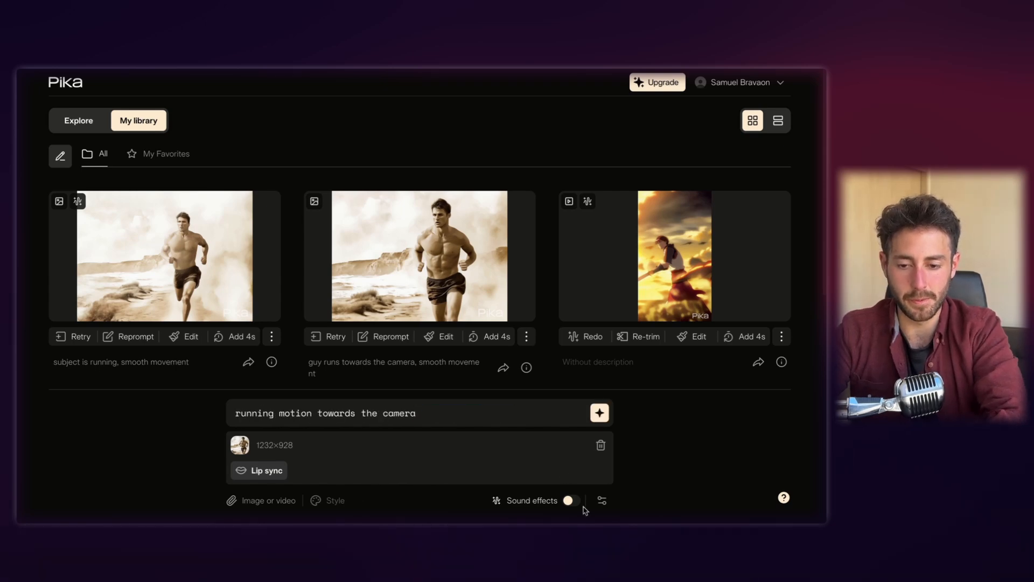
Step: Set the strength of motion to 3 and the consistency with the text to 20, and clear the camera zoom option
{"action": "left_click", "coordinate": [601, 500]}
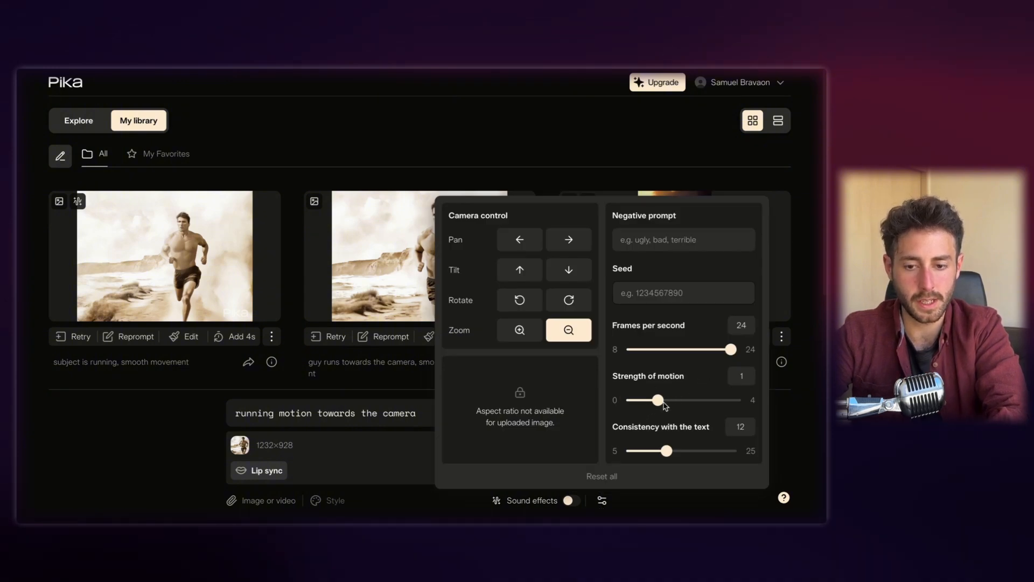
{"action": "left_click_drag", "start_coordinate": [664, 403], "coordinate": [710, 403]}
{"action": "left_click_drag", "start_coordinate": [667, 451], "coordinate": [707, 456]}
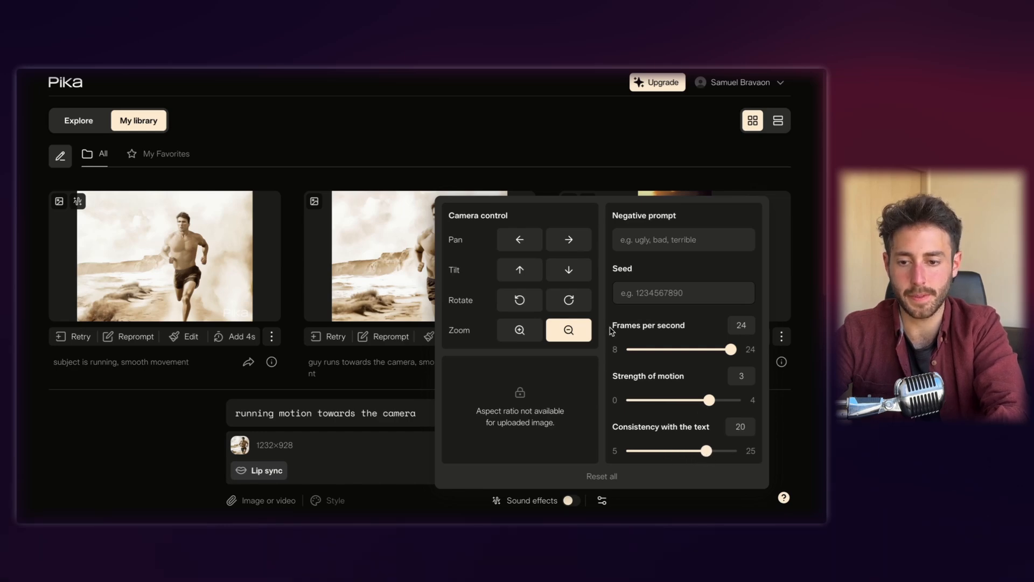
{"action": "left_click", "coordinate": [523, 336]}
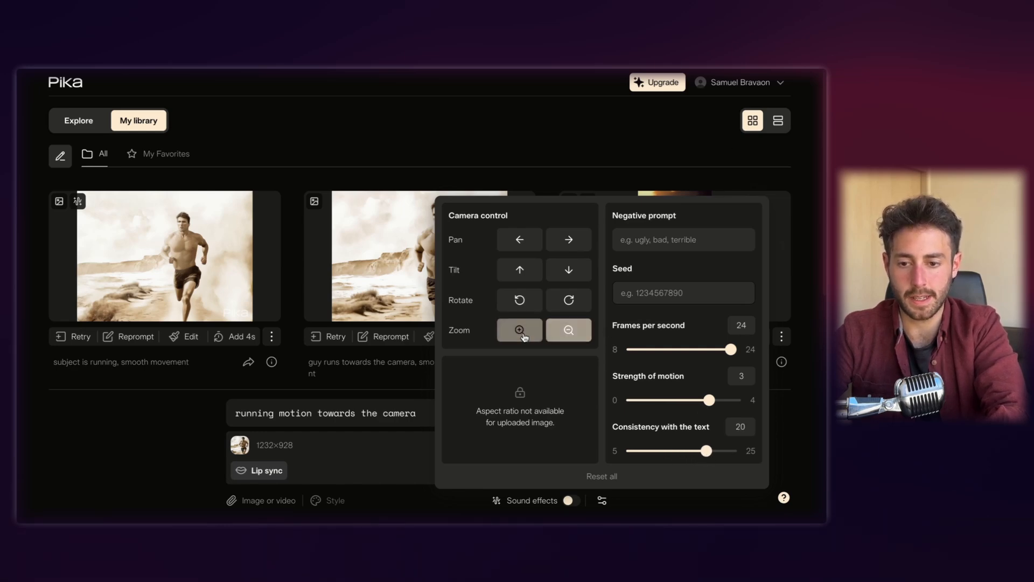
{"action": "left_click", "coordinate": [555, 338]}
{"action": "left_click", "coordinate": [555, 338]}
{"action": "scroll", "coordinate": [552, 372], "scroll_direction": "down", "scroll_amount": 2}
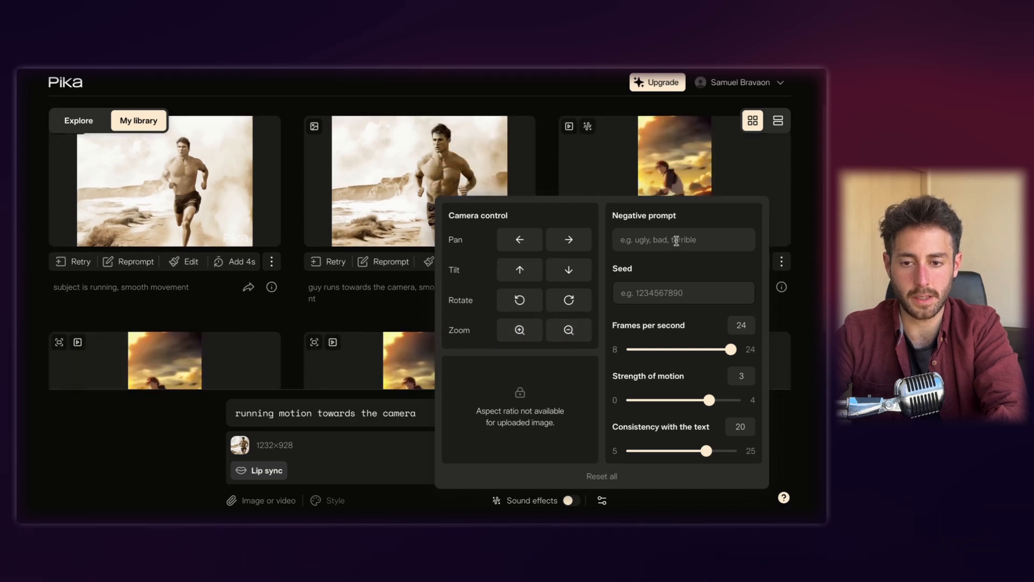
{"action": "left_click", "coordinate": [395, 440]}
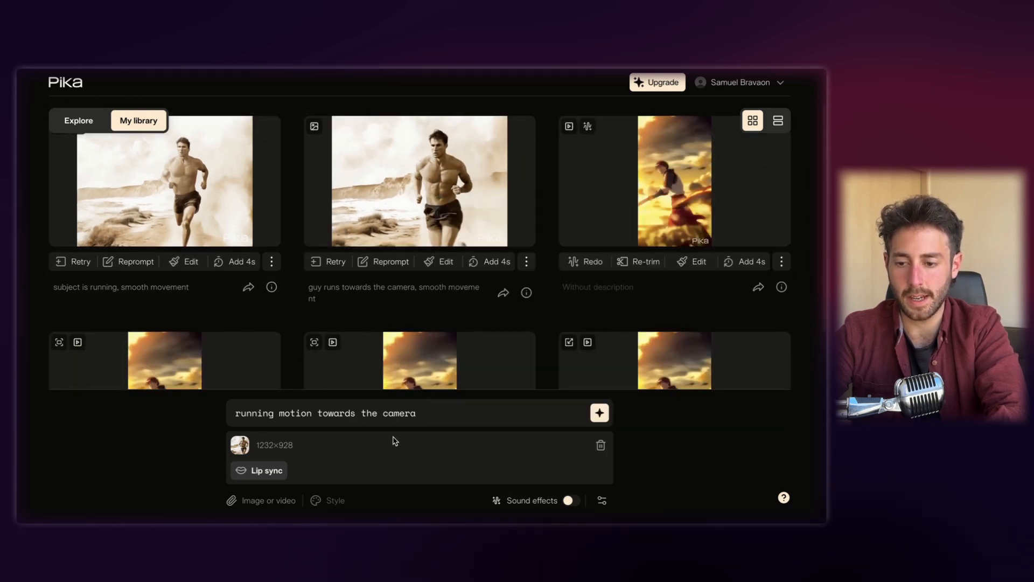
Step: Generate the "running motion towards the camera" video with sound effects and play it in the enlarged preview
{"action": "scroll", "coordinate": [479, 466], "scroll_direction": "up", "scroll_amount": 2}
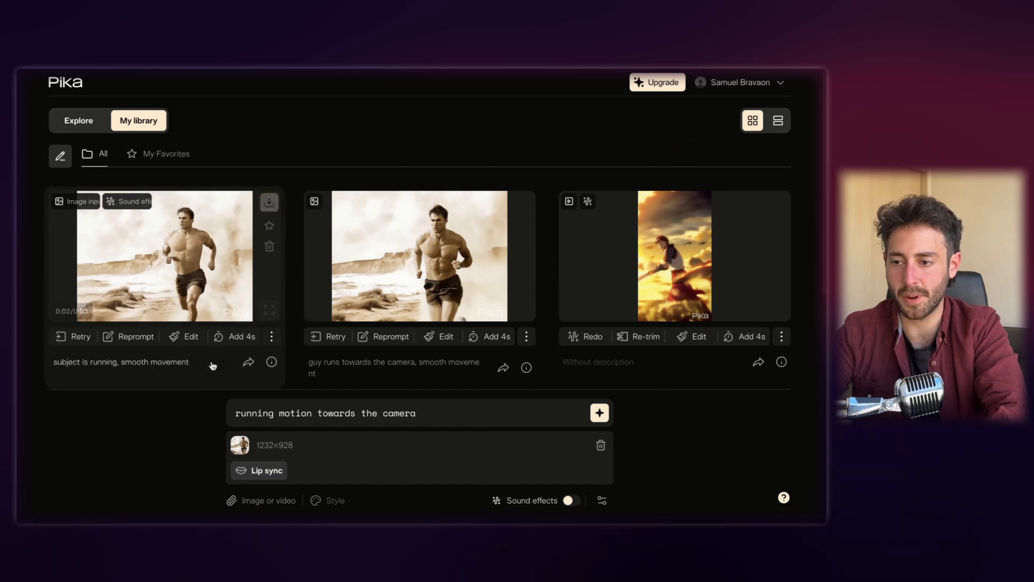
{"action": "left_click", "coordinate": [600, 413]}
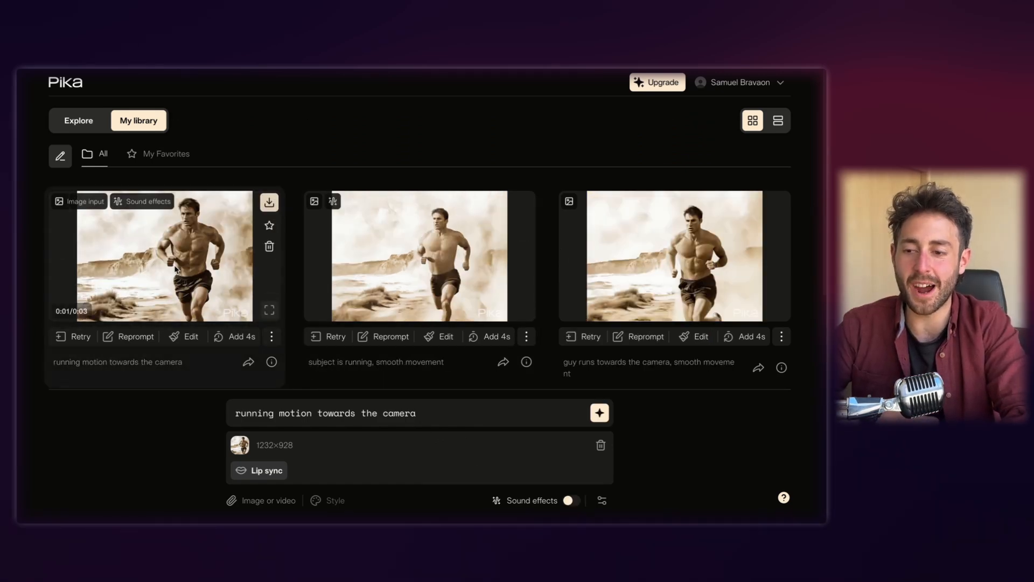
{"action": "left_click", "coordinate": [269, 313]}
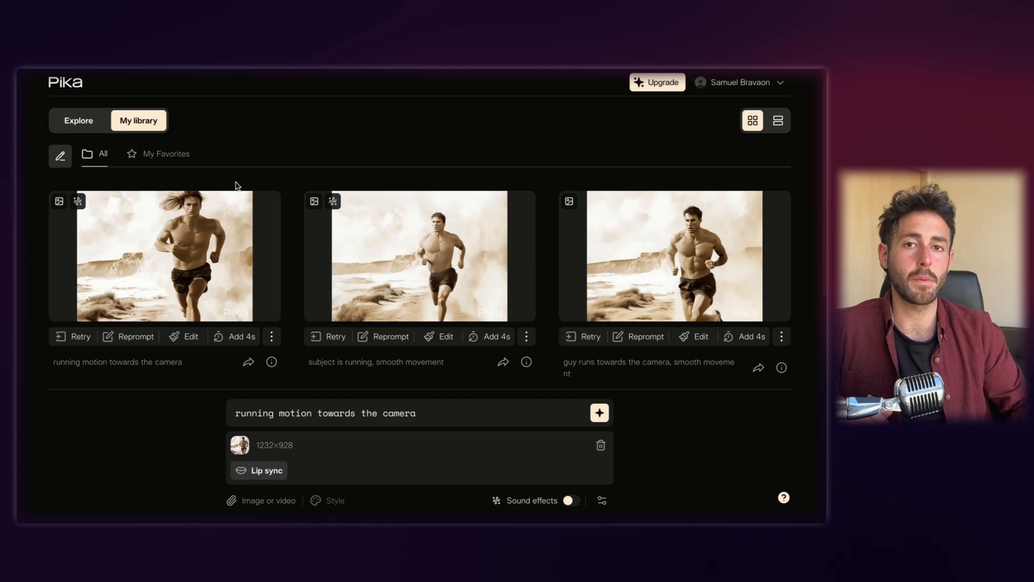
{"action": "scroll", "coordinate": [235, 186], "scroll_direction": "down", "scroll_amount": 3}
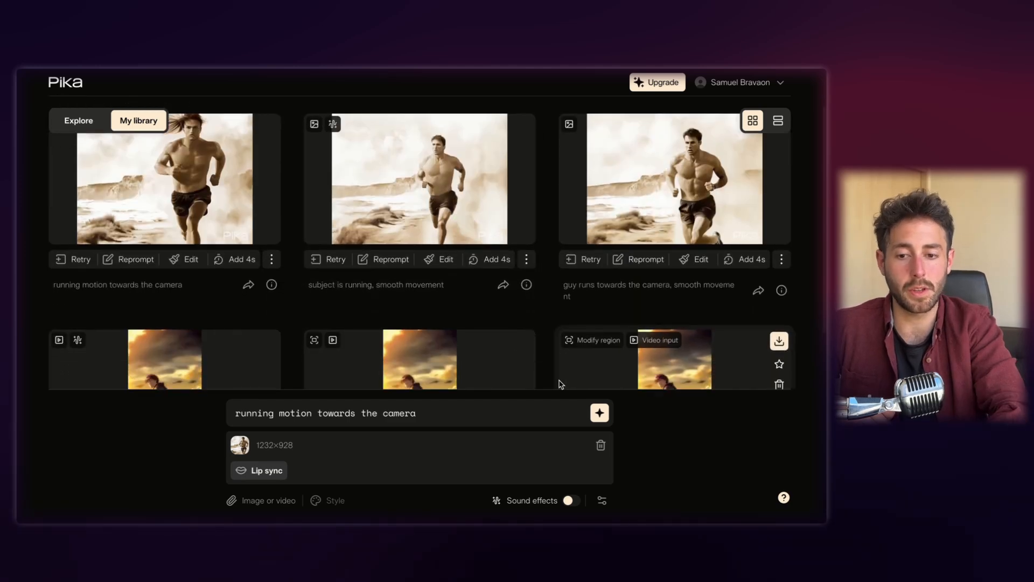
{"action": "scroll", "coordinate": [639, 271], "scroll_direction": "up", "scroll_amount": 3}
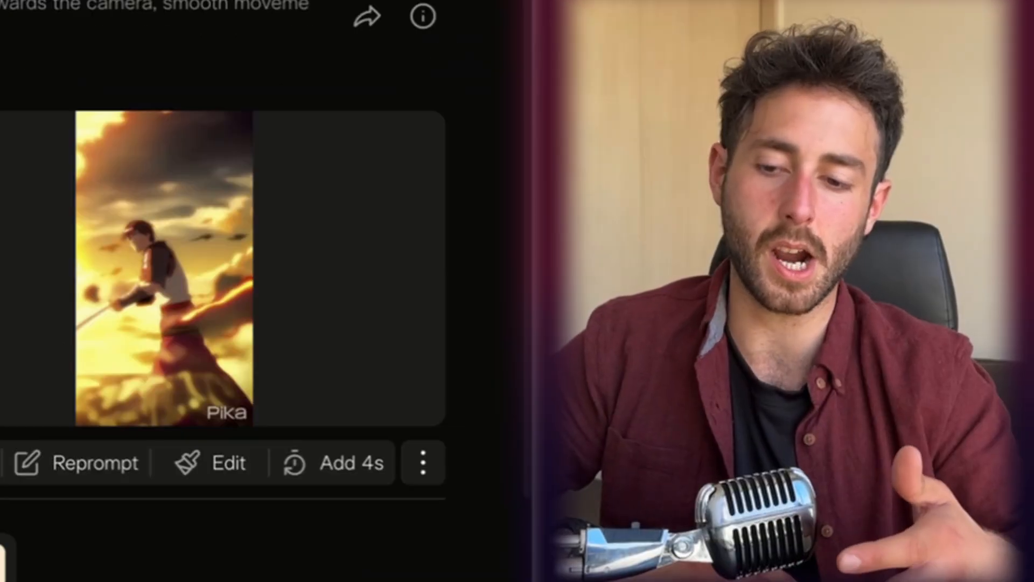